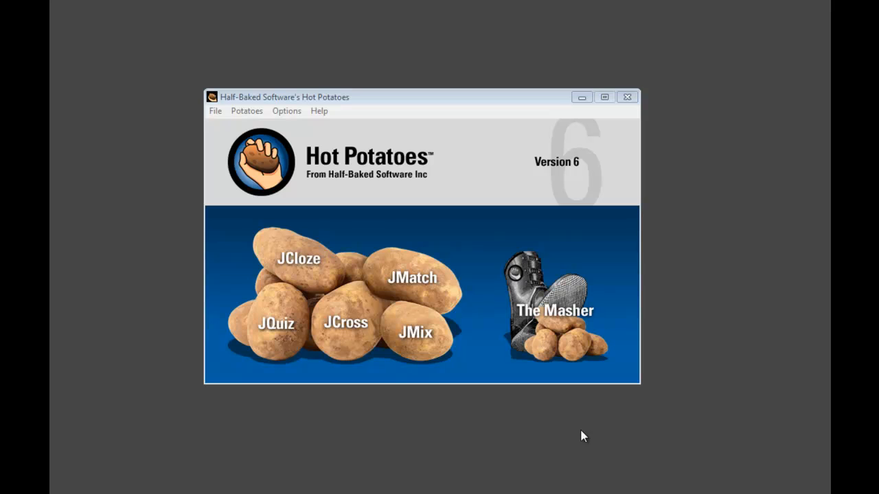
# Start a new JQuiz exercise and choose Multiple-choice as the question type.
pyautogui.click(279, 336)
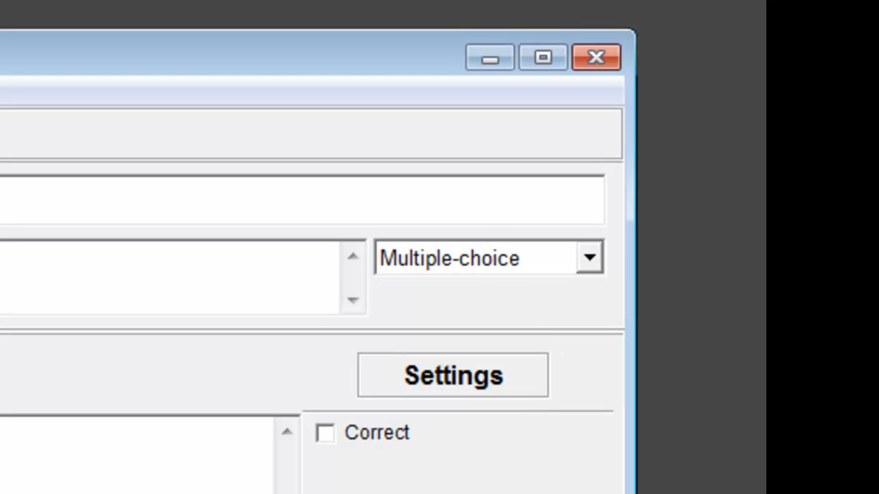
pyautogui.click(587, 261)
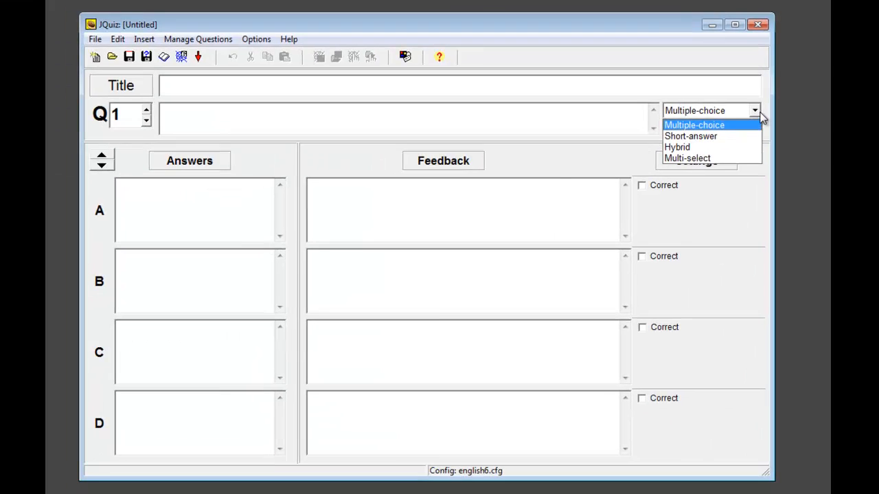
pyautogui.click(597, 261)
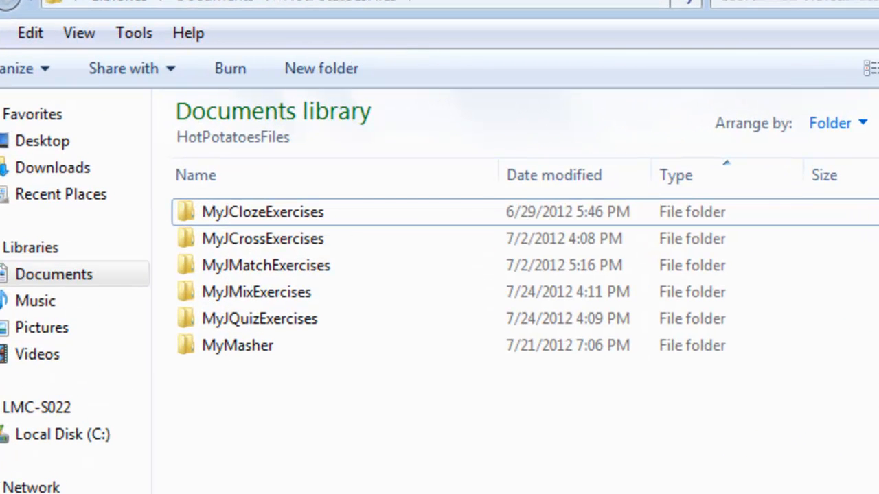
# Open the verbs of motion quiz content document from the MyJQuizExercises folder and review its title and quiz parts.
pyautogui.doubleClick(257, 320)
pyautogui.doubleClick(331, 212)
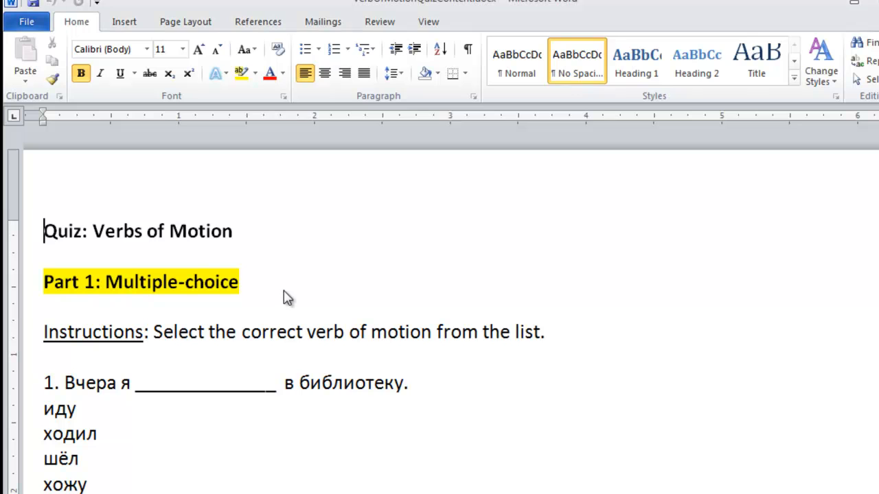
pyautogui.moveTo(92, 231); pyautogui.dragTo(254, 237)
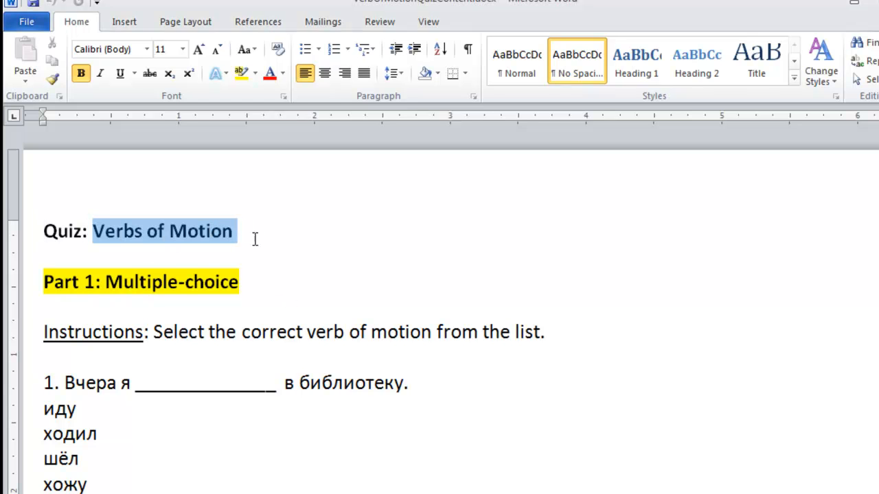
pyautogui.click(308, 262)
pyautogui.scroll(-15, 439, 309)
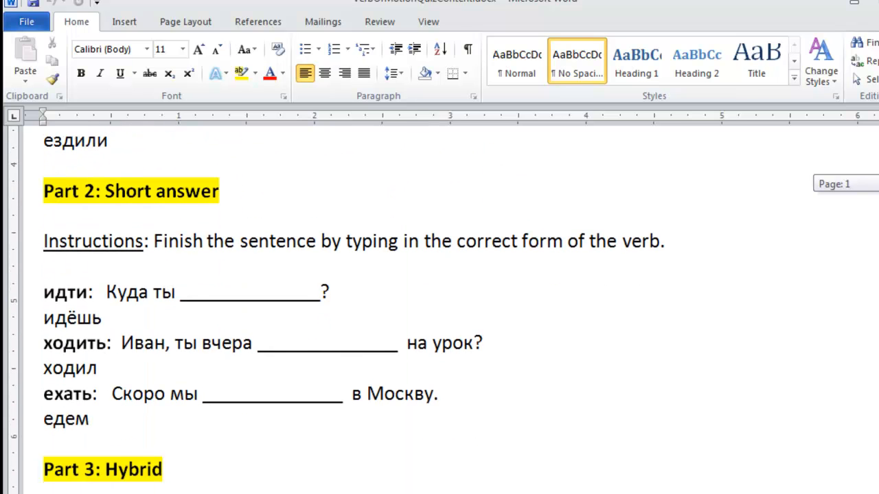
pyautogui.scroll(-1, 439, 309)
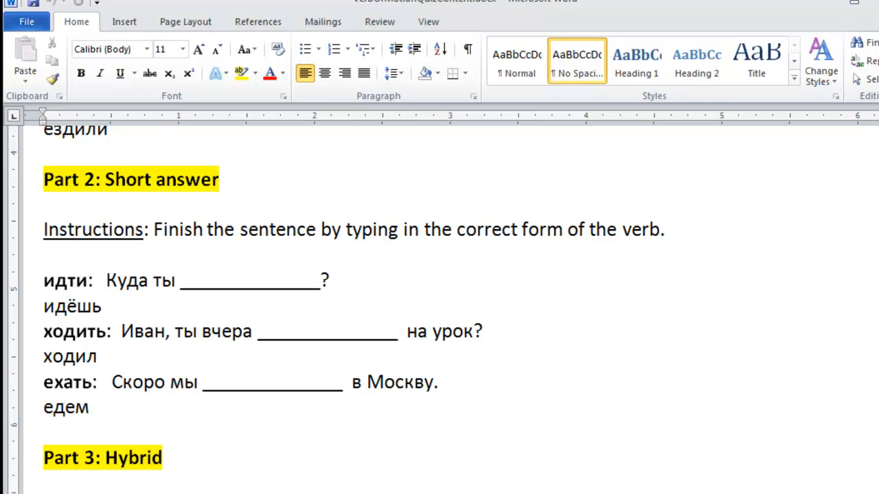
pyautogui.scroll(-5, 439, 309)
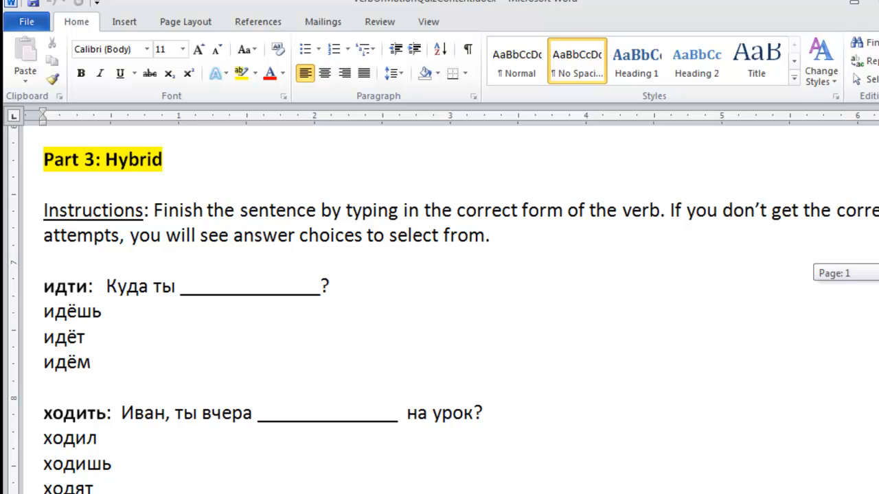
pyautogui.scroll(5, 439, 308)
pyautogui.scroll(-5, 439, 309)
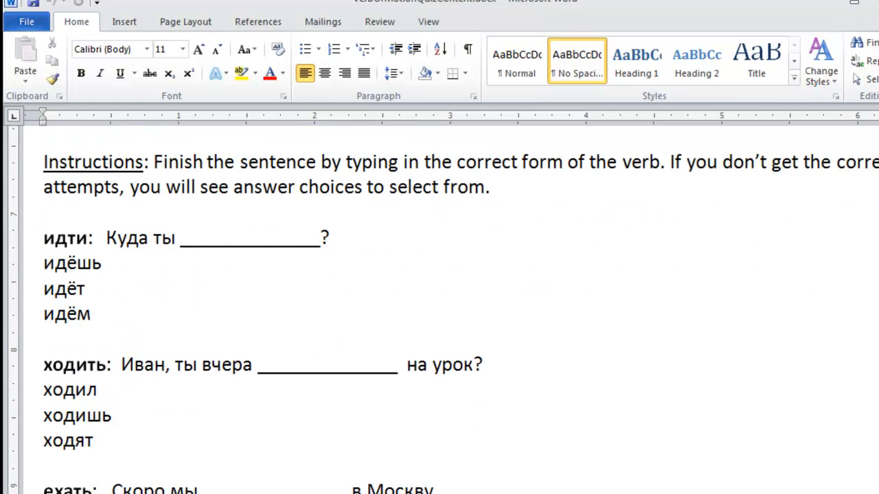
pyautogui.scroll(-8, 439, 309)
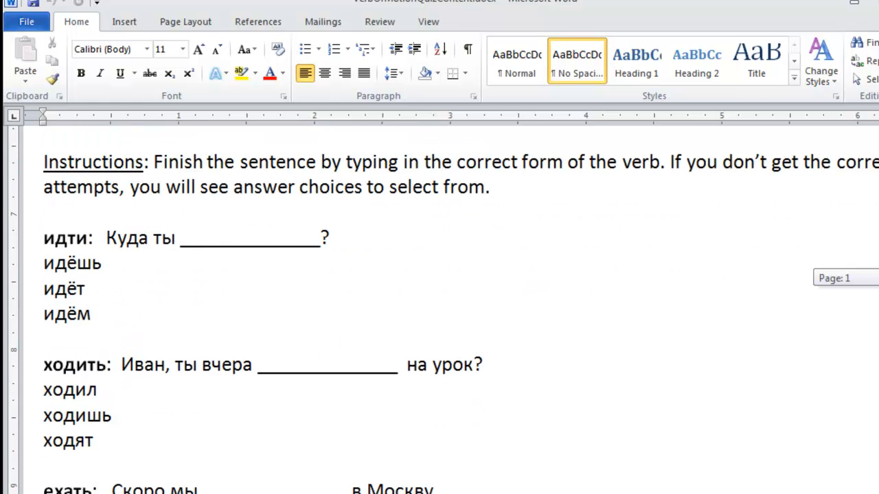
pyautogui.scroll(-2, 440, 309)
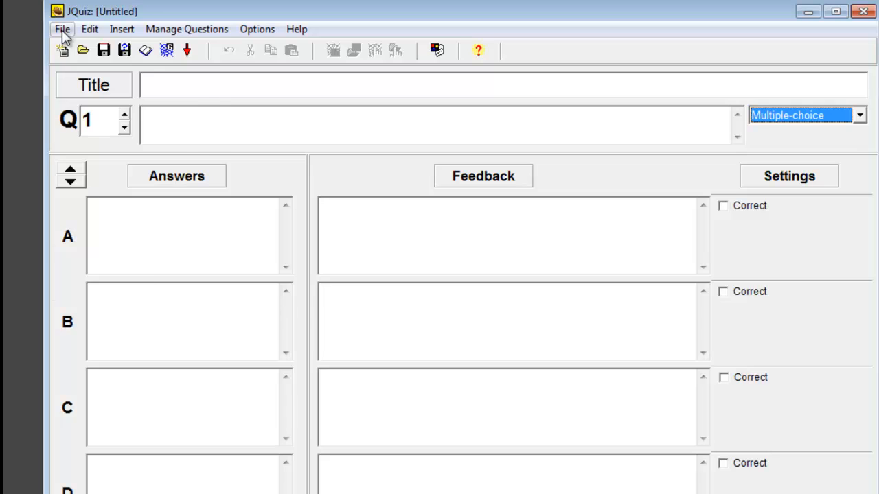
# Save the new quiz as verbmotion_multi in the MyJQuizExercises folder.
pyautogui.click(62, 28)
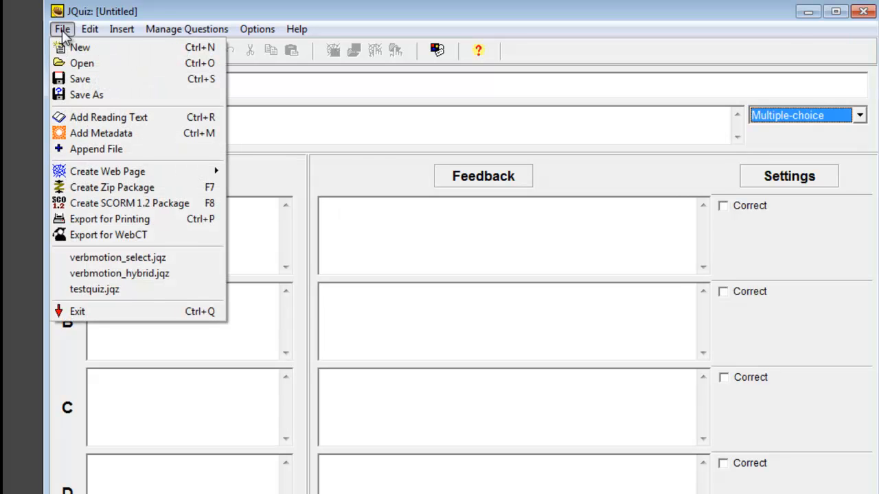
pyautogui.click(81, 95)
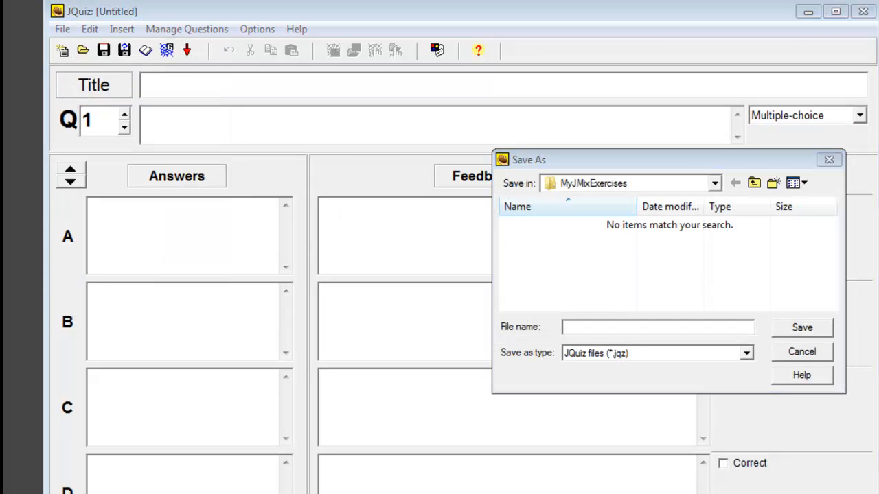
pyautogui.write('verbmotion_multi')
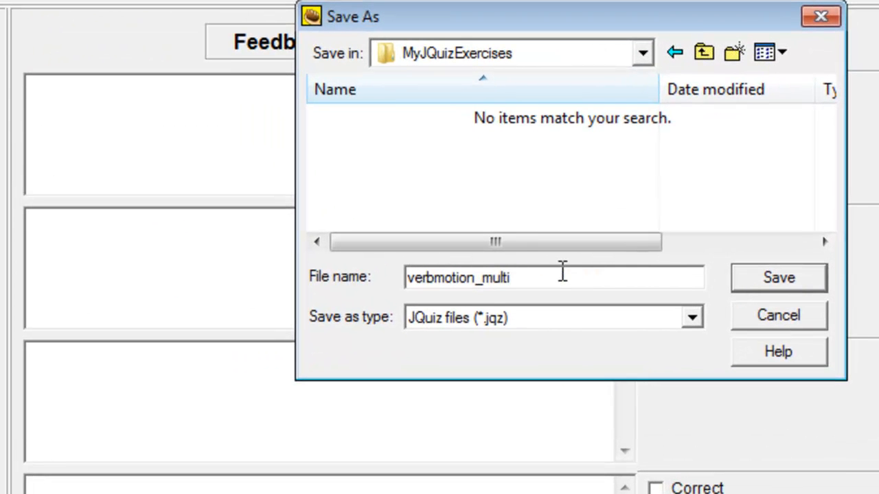
pyautogui.click(779, 277)
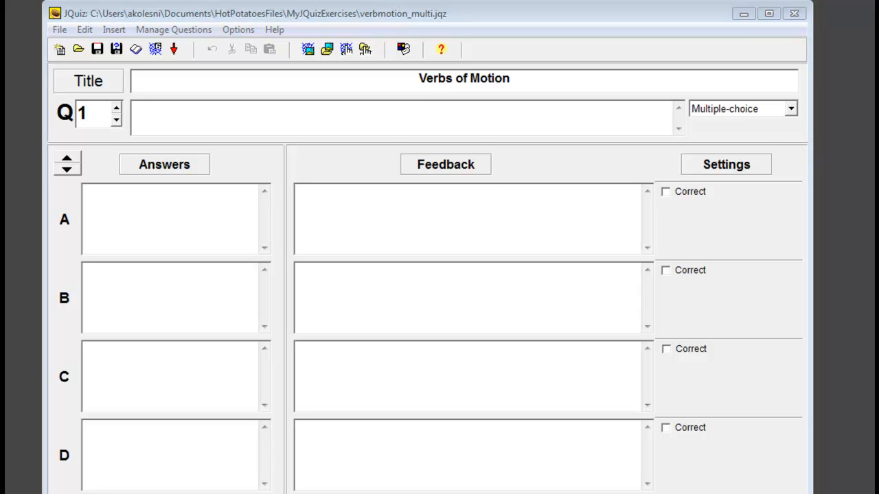
# Enter question 1, "Вчера я ______________ в библиотеку.", with the answers иду, ходил, шёл and хожу.
pyautogui.click(218, 120)
pyautogui.write('Вчера я ________________ в библиотеку.')
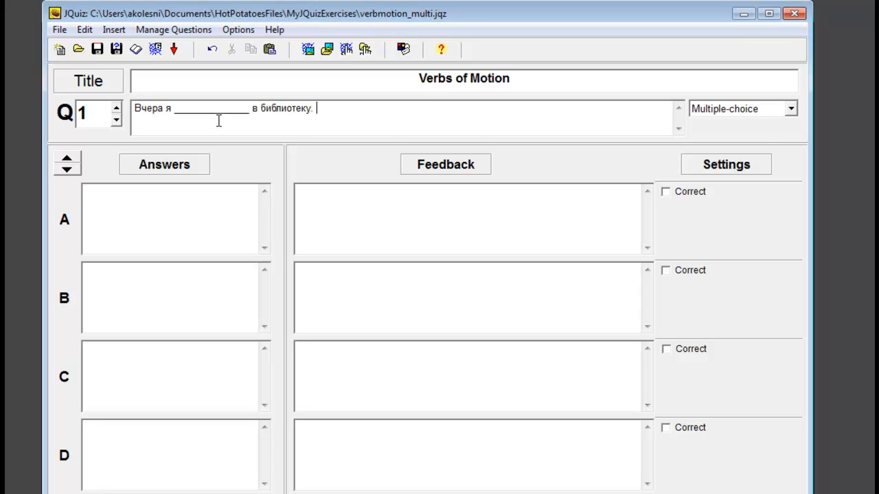
pyautogui.hotkey('alt', 'Tab')
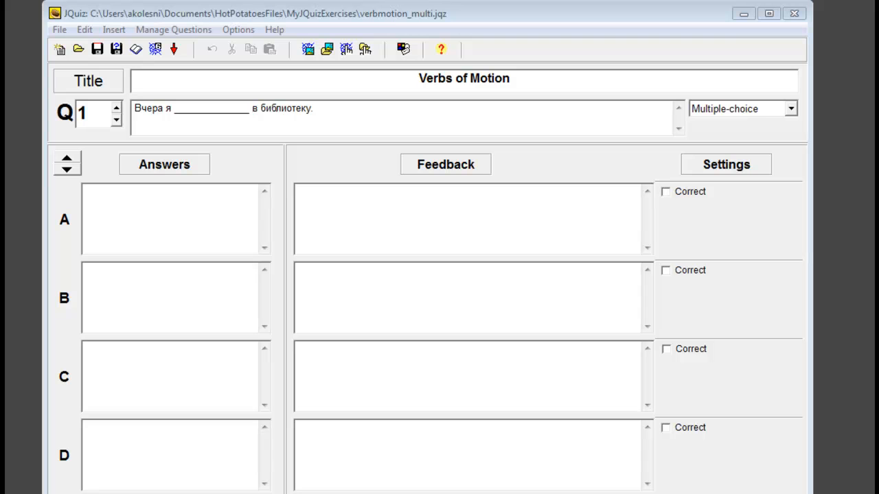
pyautogui.click(144, 223)
pyautogui.write('иду')
pyautogui.hotkey('alt', 'Tab')
pyautogui.click(188, 395)
pyautogui.write('шёл')
pyautogui.hotkey('alt', 'Tab')
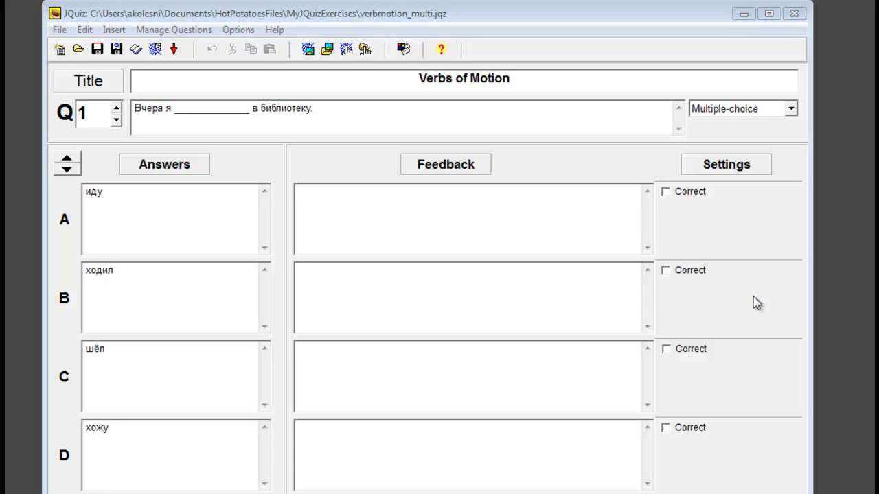
# Mark answer B, ходил, as correct and give it the feedback "Отлично!".
pyautogui.click(666, 272)
pyautogui.click(464, 277)
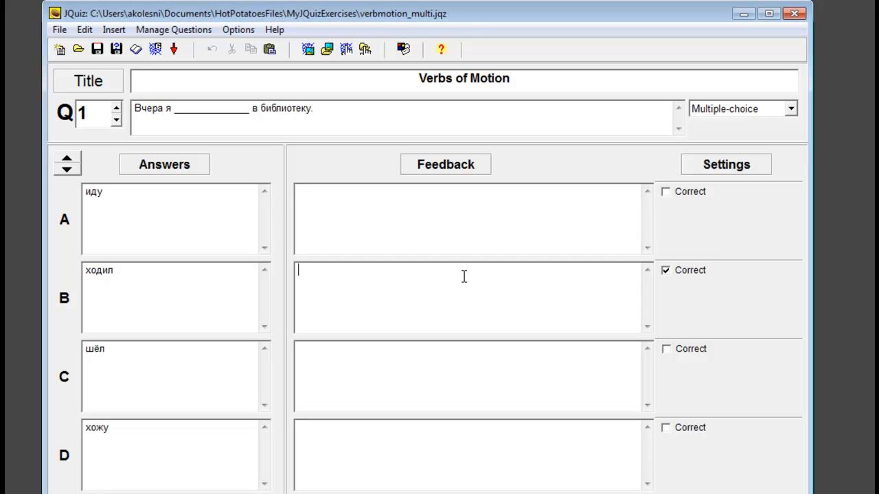
pyautogui.write('Отлично!')
# Give the wrong answers A, C and D the feedback "Это неправильный ответ. Попытайтесь ещё раз.".
pyautogui.hotkey('alt', 'Tab')
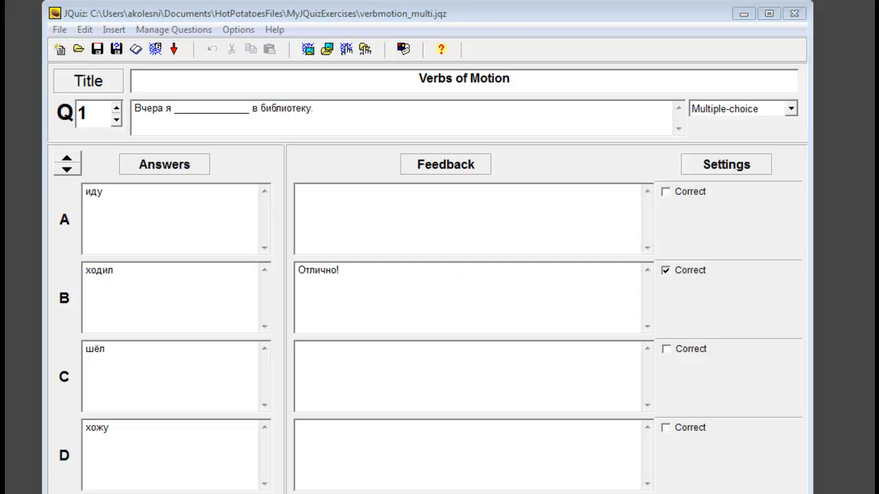
pyautogui.click(473, 218)
pyautogui.write('Это неправильный ответ. Попытайтесь ещё раз.')
pyautogui.click(490, 371)
pyautogui.hotkey('ctrl', 'v')
pyautogui.click(483, 450)
pyautogui.hotkey('ctrl', 'v')
pyautogui.hotkey('alt', 'Tab')
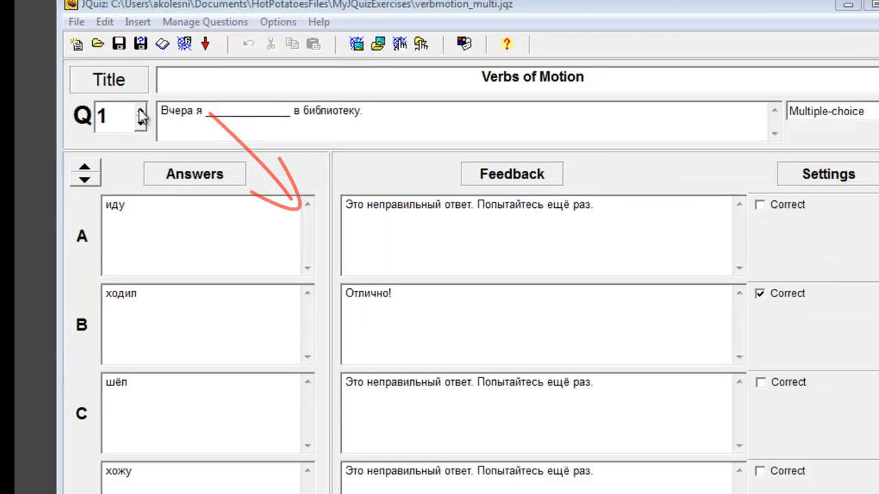
# Fill in questions 2 and 3 with their answers and feedback, marking плавать and едут as the correct answers.
pyautogui.click(307, 223)
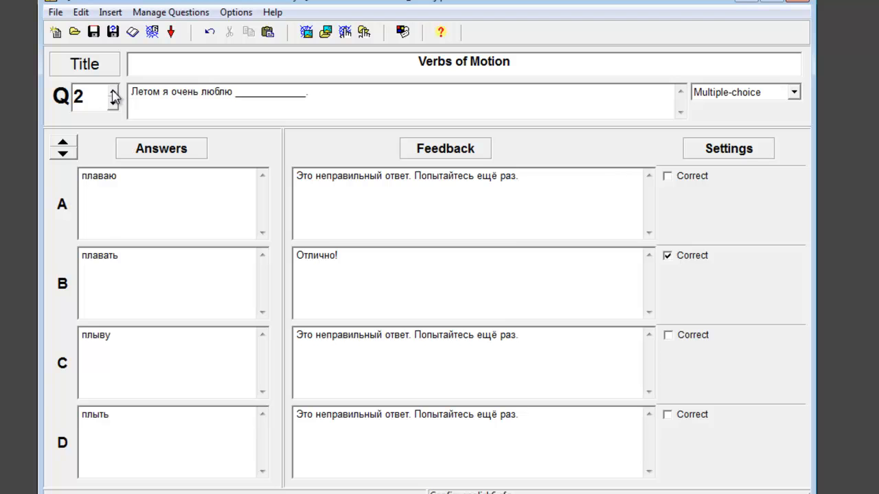
pyautogui.click(112, 92)
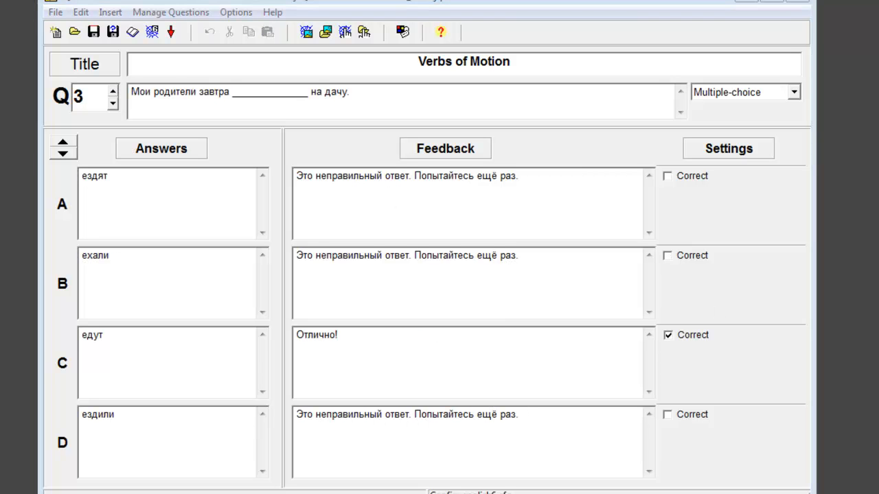
pyautogui.click(143, 5)
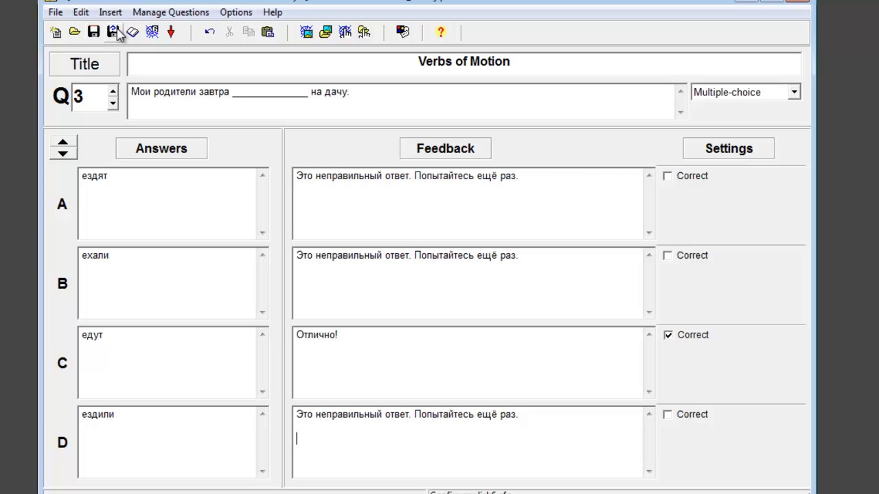
# Configure the output with the subtitle "Quiz" and instructions "Select the correct verb of motion from the list.", and view the time limit options.
pyautogui.click(238, 13)
pyautogui.click(246, 50)
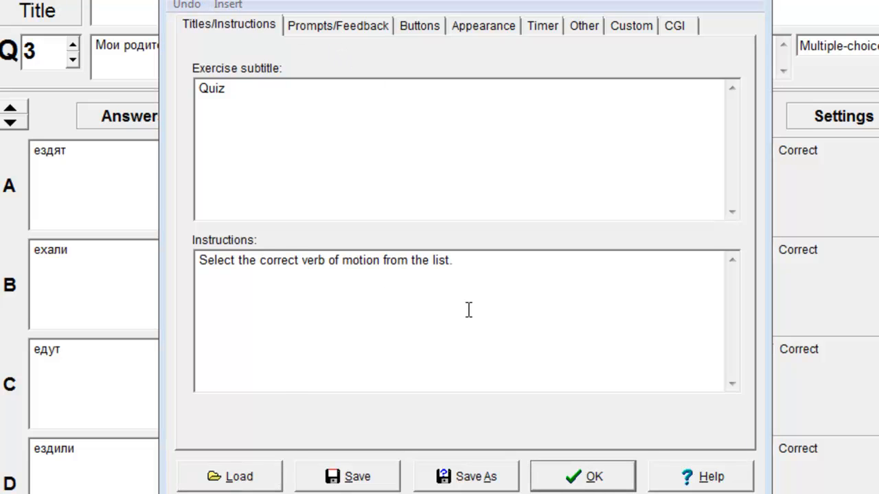
pyautogui.click(542, 30)
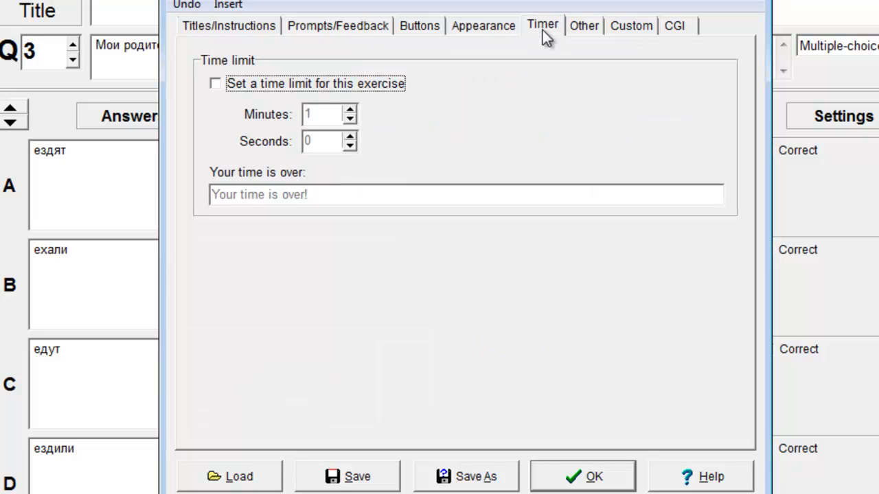
# Enable shuffling the order of answers in each question, disable showing the score after each correct answer, and accept the configuration.
pyautogui.click(584, 27)
pyautogui.click(197, 166)
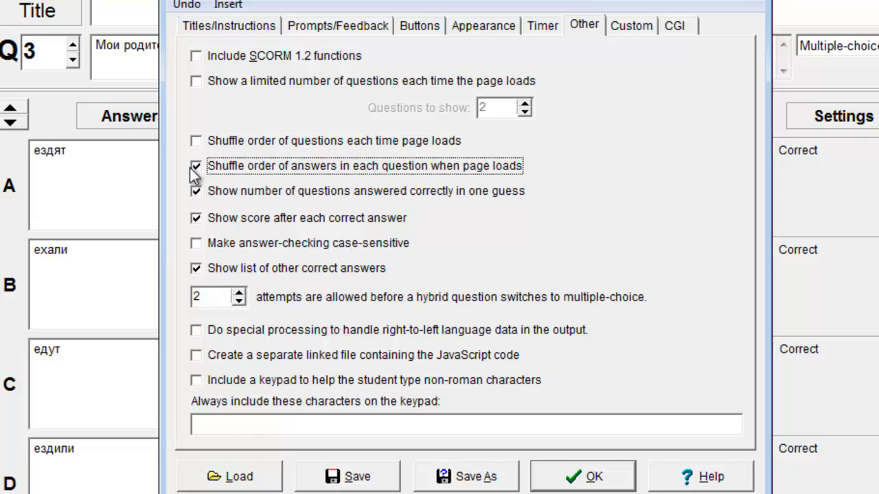
pyautogui.click(204, 221)
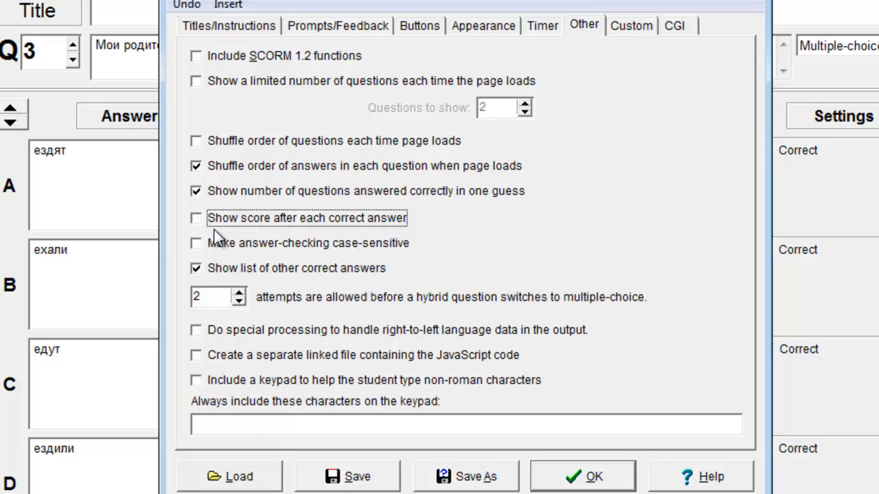
pyautogui.click(583, 477)
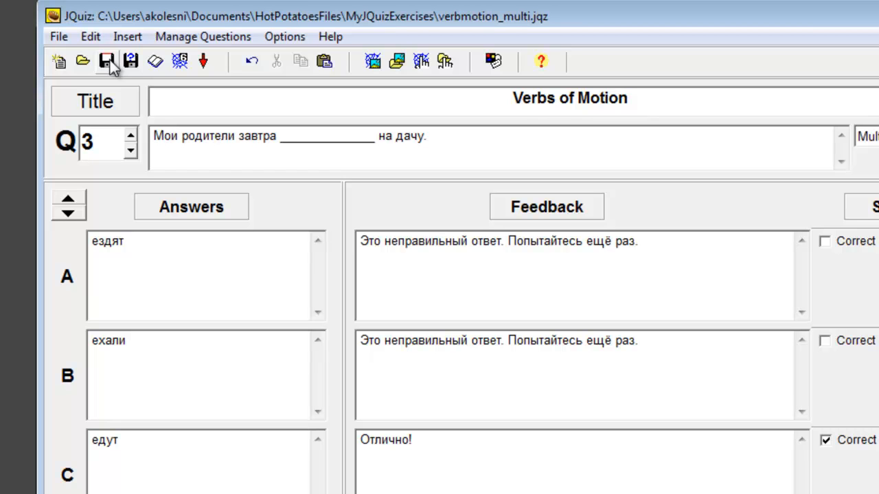
# Create a standard-format web page from the quiz and view it in the browser.
pyautogui.click(58, 36)
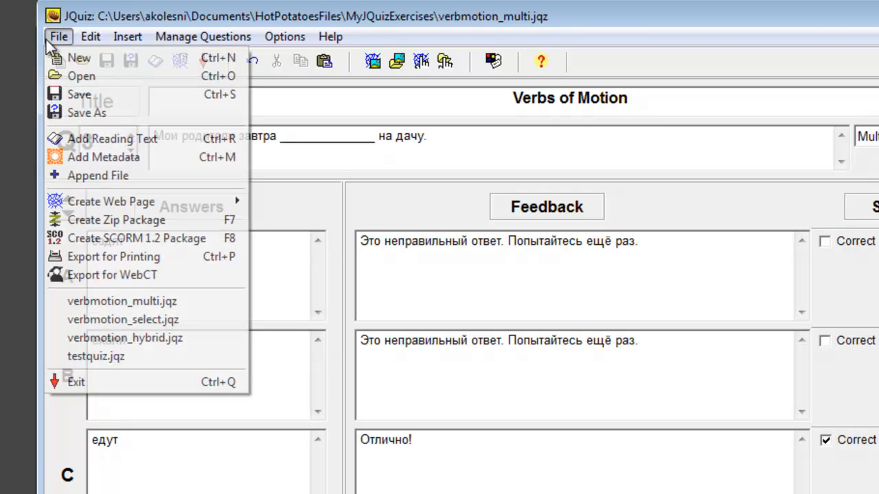
pyautogui.moveTo(103, 201)
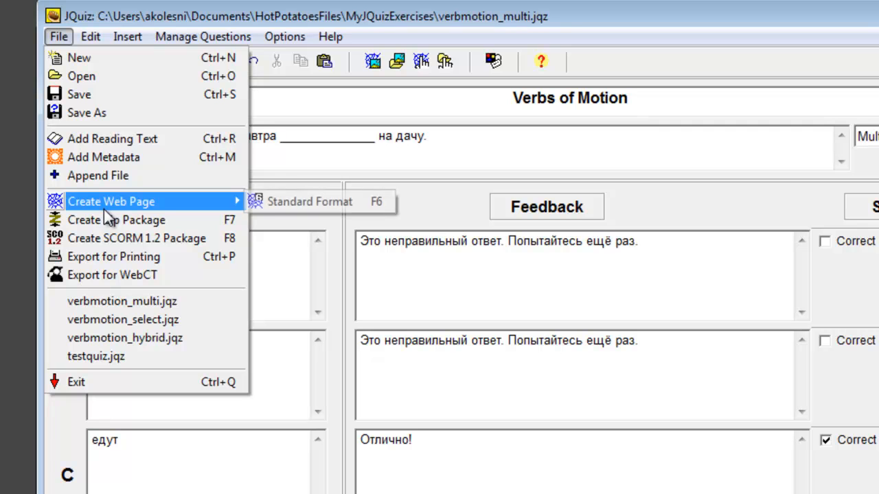
pyautogui.click(357, 202)
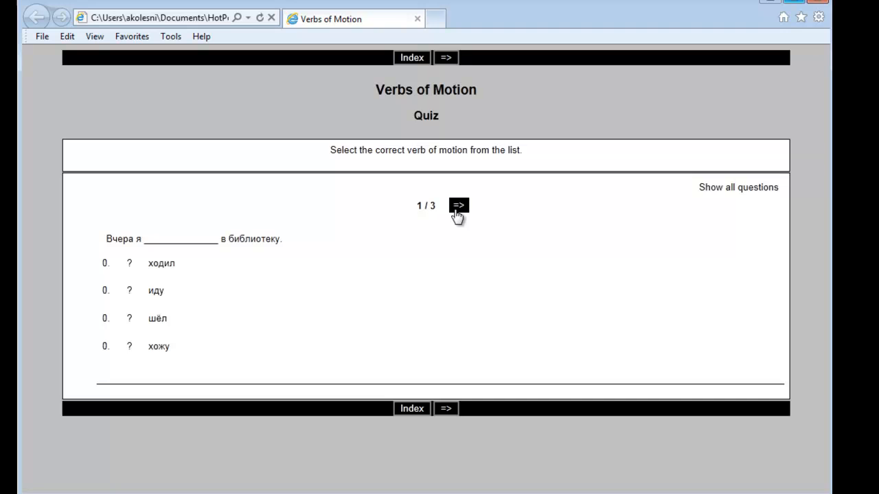
# Page forward and back through the quiz questions in the browser, and show all questions together to examine them.
pyautogui.click(458, 208)
pyautogui.click(457, 207)
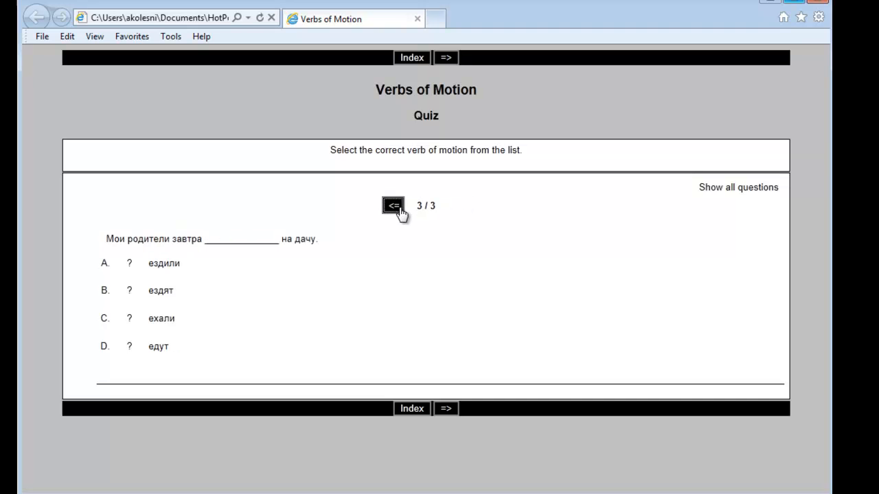
pyautogui.click(394, 207)
pyautogui.click(394, 207)
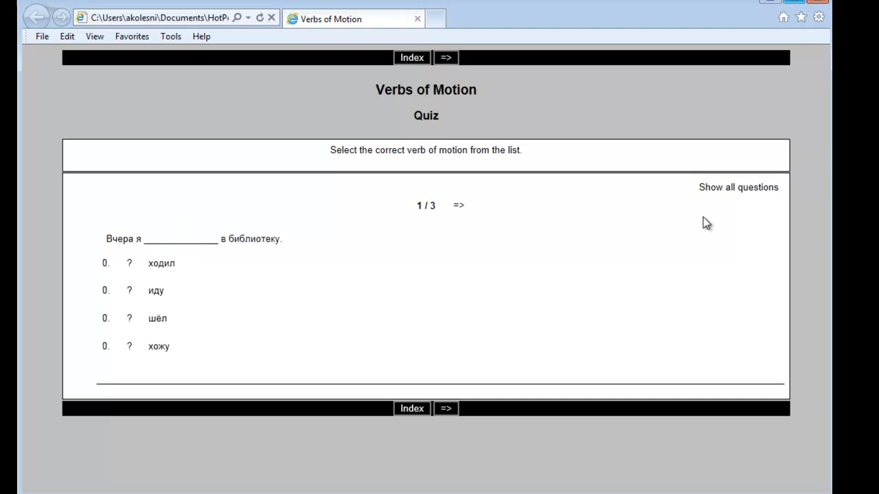
pyautogui.click(774, 200)
pyautogui.scroll(-1, 686, 215)
pyautogui.scroll(-2, 686, 214)
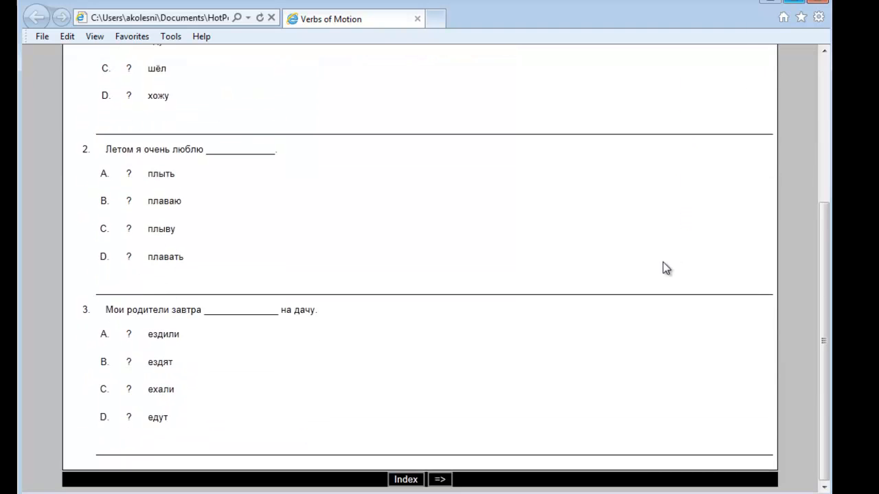
# Test question 1 by answering it first with "иду" and then with "ходил", dismissing each feedback message.
pyautogui.scroll(3, 663, 267)
pyautogui.scroll(-2, 662, 267)
pyautogui.scroll(-1, 661, 260)
pyautogui.scroll(2, 661, 260)
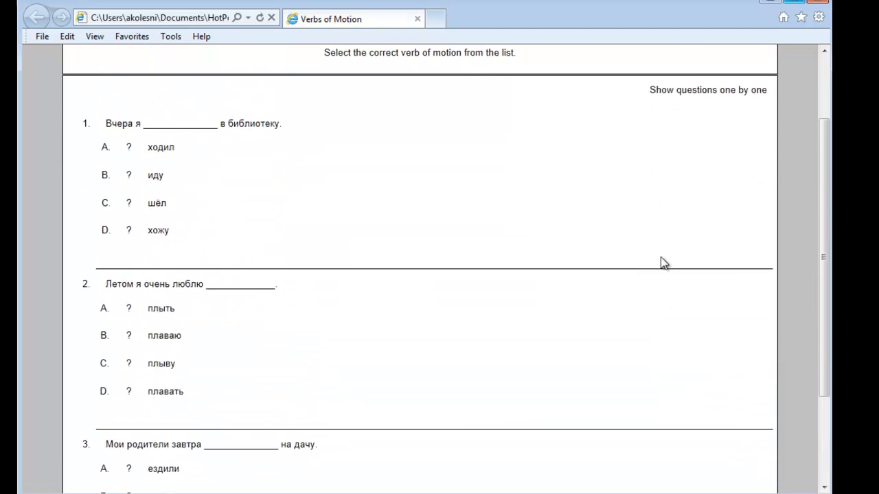
pyautogui.click(126, 178)
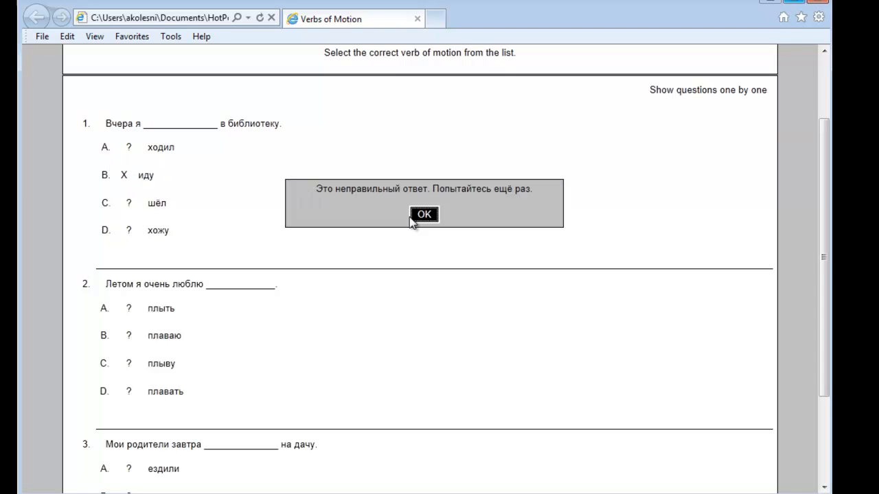
pyautogui.click(434, 221)
pyautogui.click(127, 147)
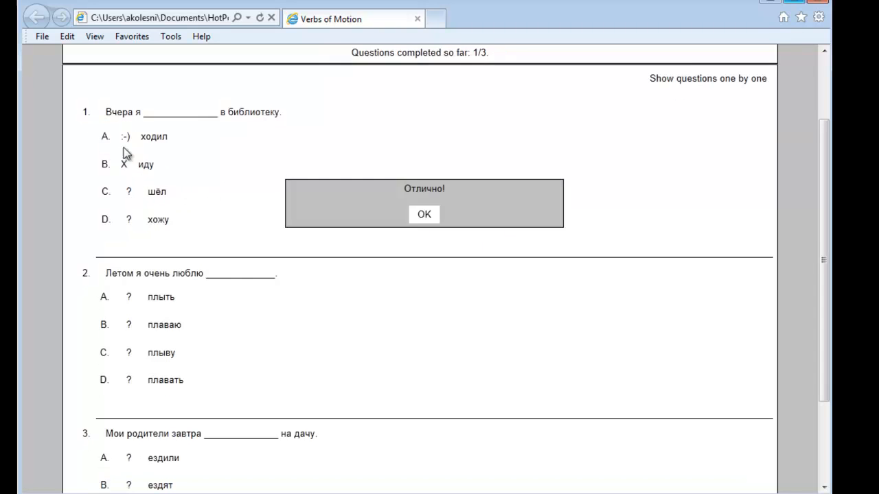
pyautogui.click(417, 214)
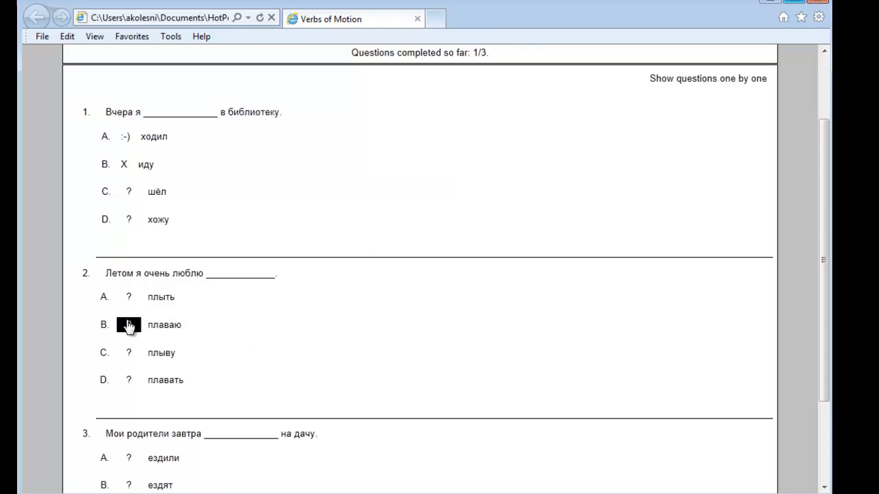
# Test question 2 by answering it first with "плаваю" and then with "плавать", dismissing each feedback message.
pyautogui.click(128, 325)
pyautogui.click(425, 215)
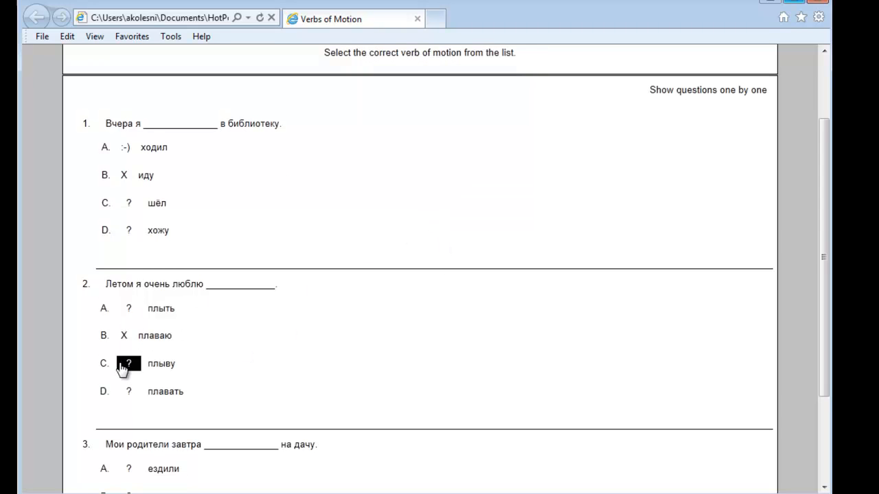
pyautogui.click(128, 391)
pyautogui.click(424, 215)
# Answer question 3 with "едут", check the final score above the questions, and close the browser.
pyautogui.scroll(-3, 298, 361)
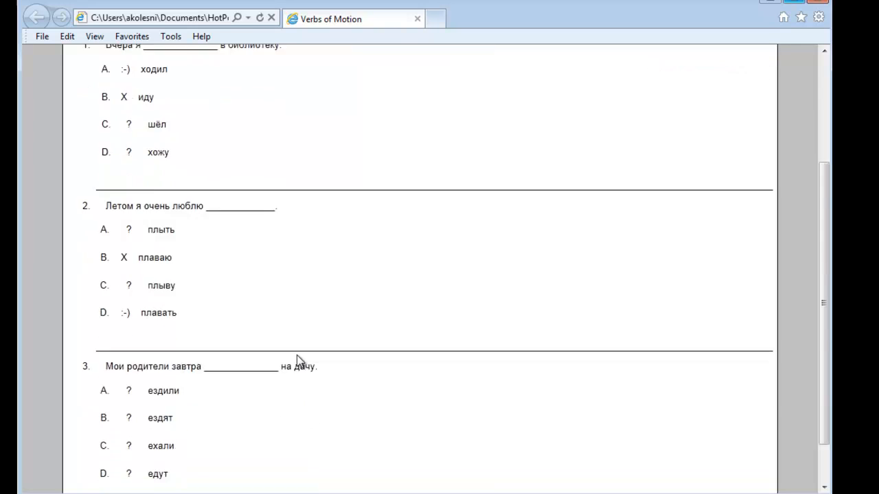
pyautogui.click(129, 417)
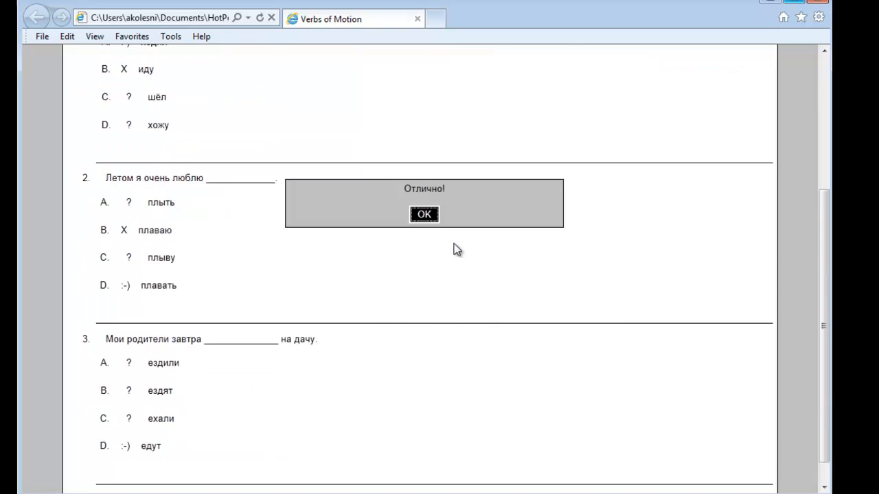
pyautogui.click(423, 214)
pyautogui.scroll(5, 467, 387)
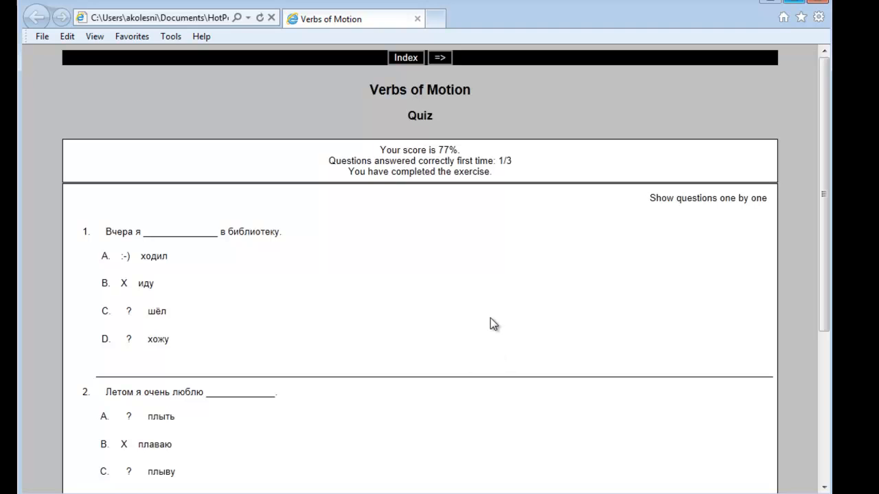
pyautogui.click(817, 4)
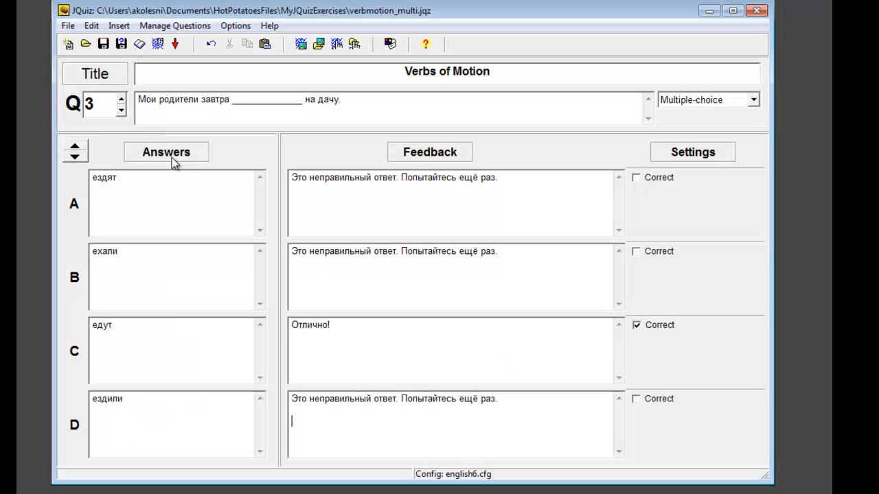
# Start a new quiz with the Short-answer question type and the title "Verbs of Motion".
pyautogui.click(68, 26)
pyautogui.click(81, 40)
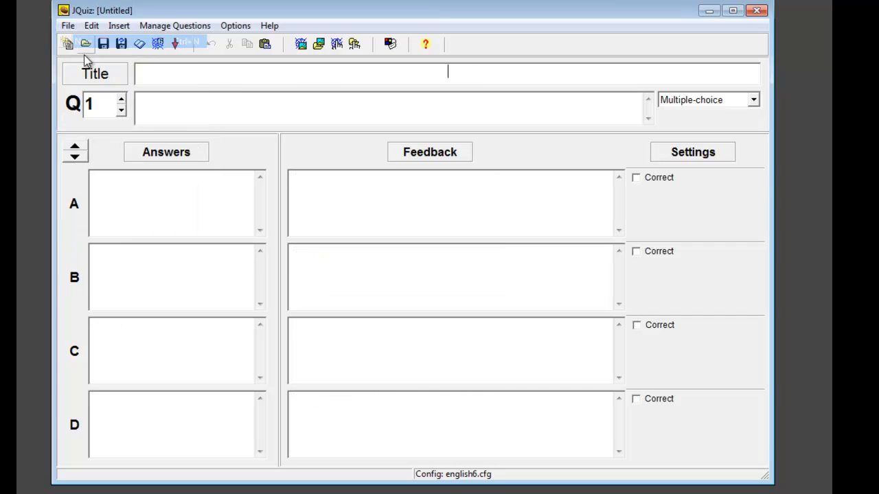
pyautogui.click(720, 101)
pyautogui.click(721, 123)
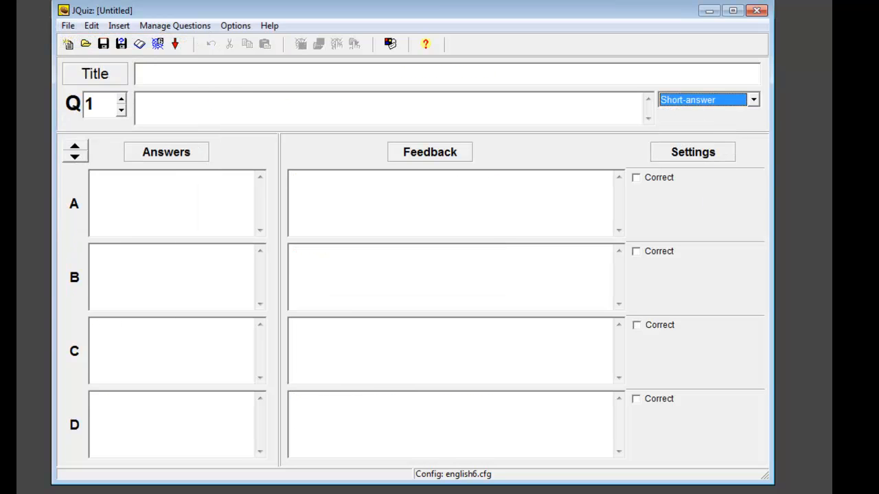
pyautogui.click(322, 72)
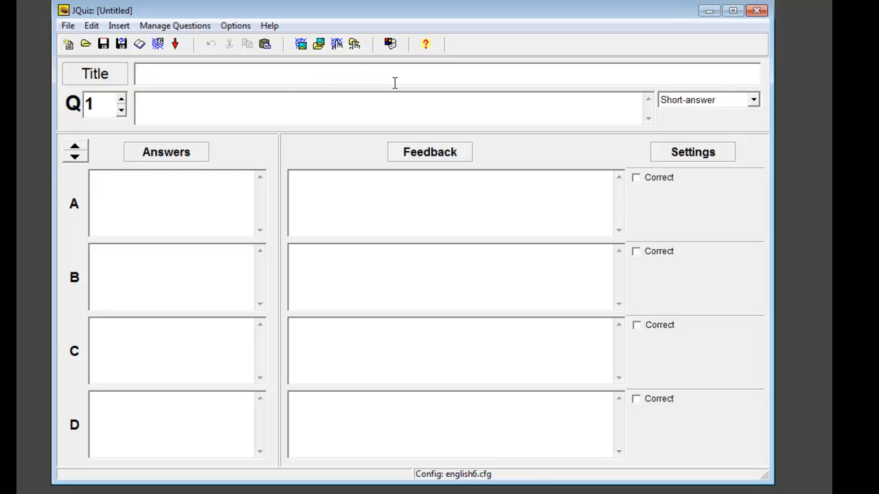
pyautogui.write('Verbs of Motion')
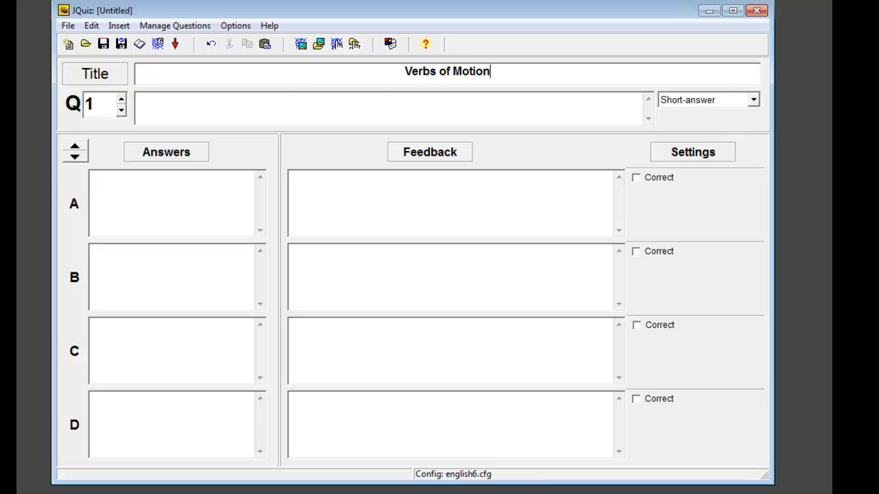
# Write question 1 as "идти: Куда ты ______________?" with the answer "идёшь" marked correct and the feedback "Отлично!".
pyautogui.click(239, 104)
pyautogui.write('идти:\tКуда ты ______________?')
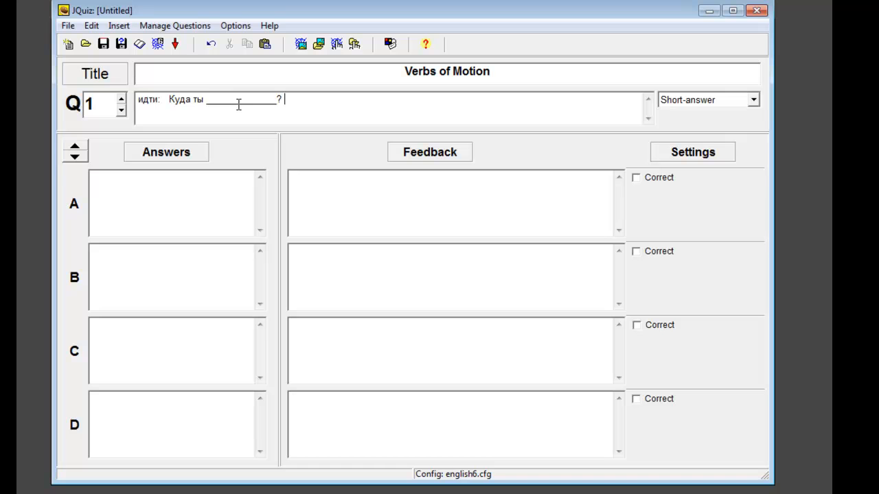
pyautogui.write('идёшь')
pyautogui.click(640, 179)
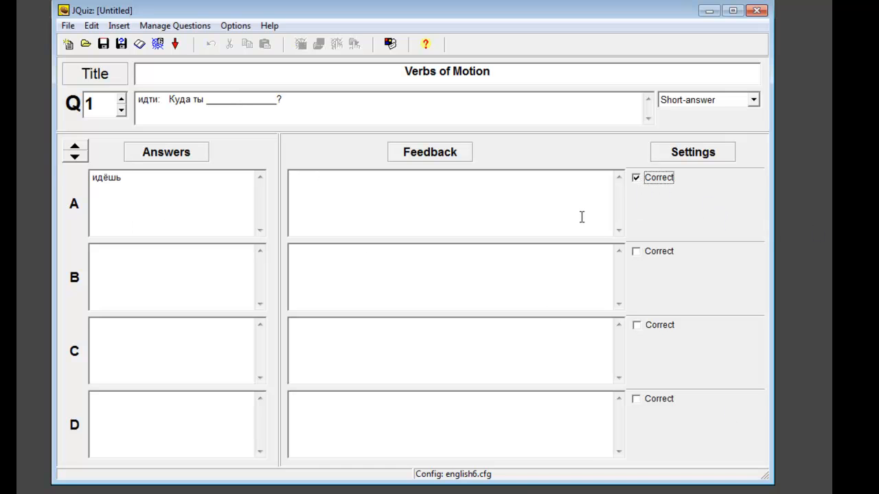
pyautogui.hotkey('alt', 'Tab')
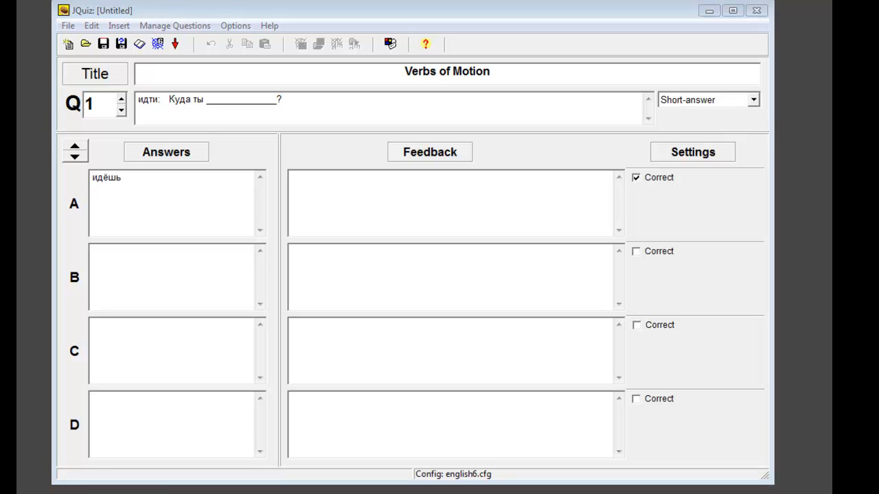
pyautogui.click(386, 199)
pyautogui.write('Отлично!')
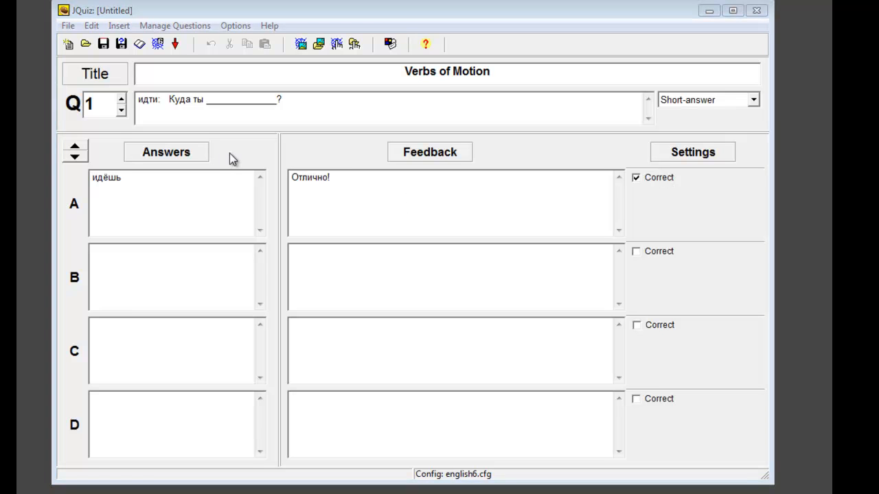
# Add question 2, "ходить: Иван, ты вчера ______________ на урок?", with the answer "ходил" marked correct.
pyautogui.click(122, 110)
pyautogui.click(196, 199)
pyautogui.write('ходил')
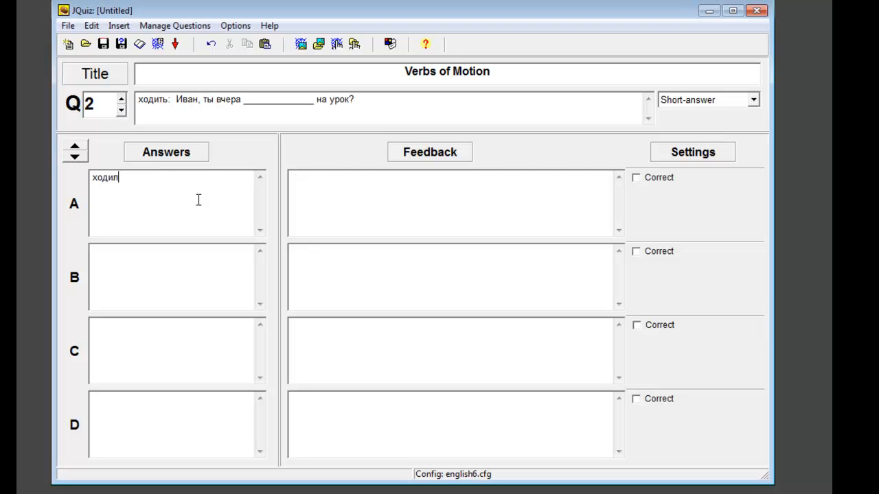
pyautogui.click(636, 178)
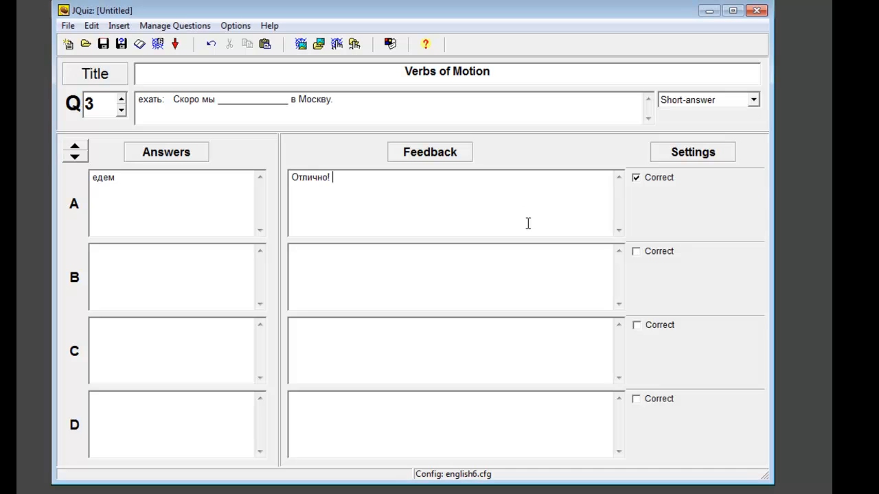
# Save the short-answer quiz as verbmotion_answer.jqz in the MyJQuizExercises folder.
pyautogui.click(68, 25)
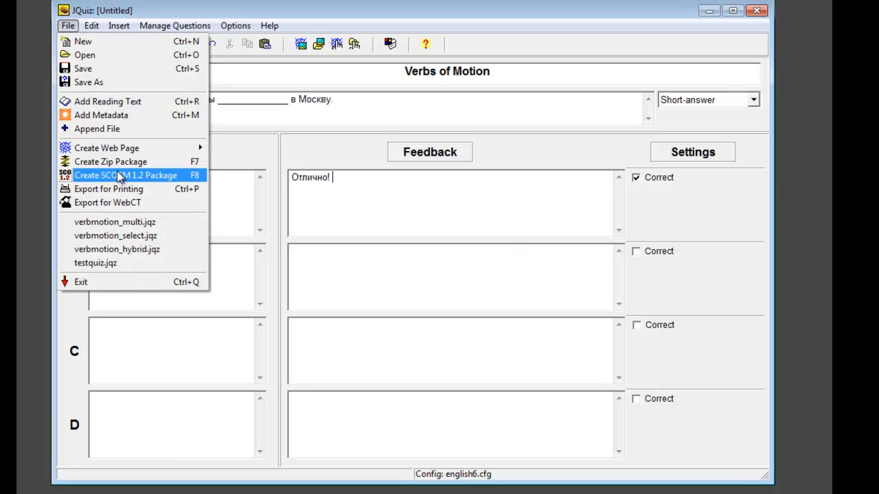
pyautogui.click(104, 86)
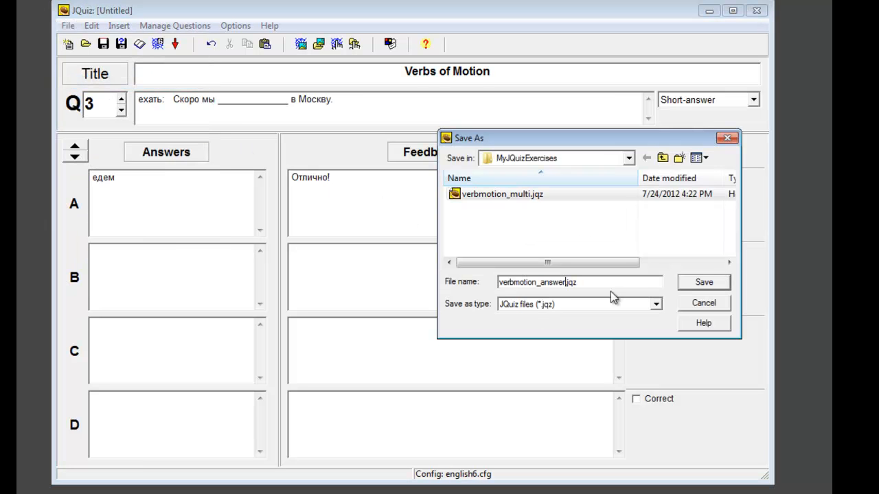
pyautogui.click(703, 282)
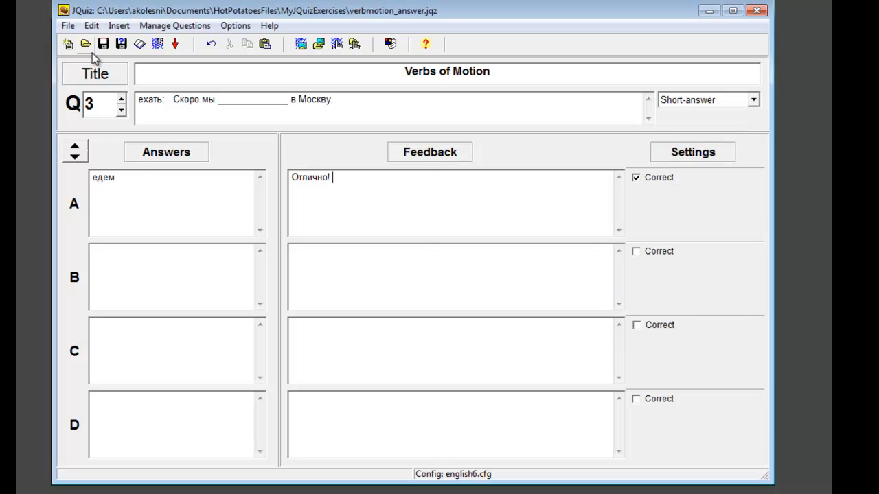
# Replace the instructions in the output configuration with "Finish the sentence by typing in the correct form of the verb.".
pyautogui.click(239, 26)
pyautogui.click(247, 59)
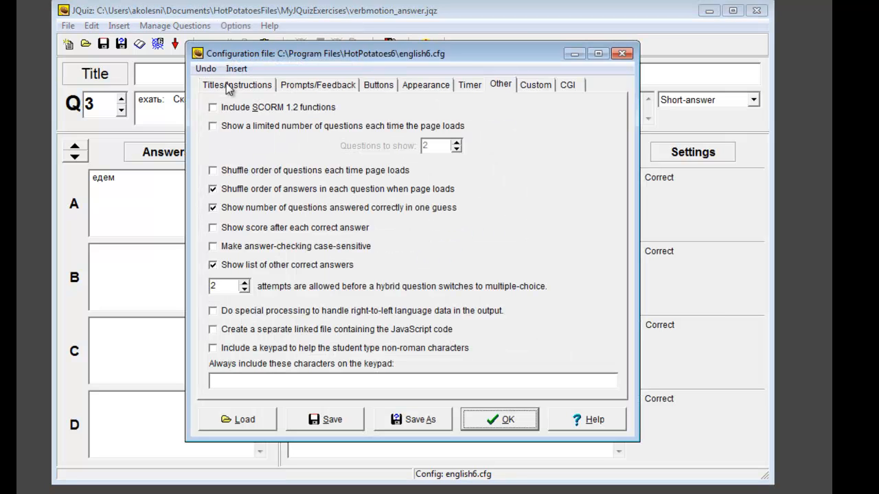
pyautogui.click(229, 86)
pyautogui.moveTo(430, 261); pyautogui.dragTo(160, 245)
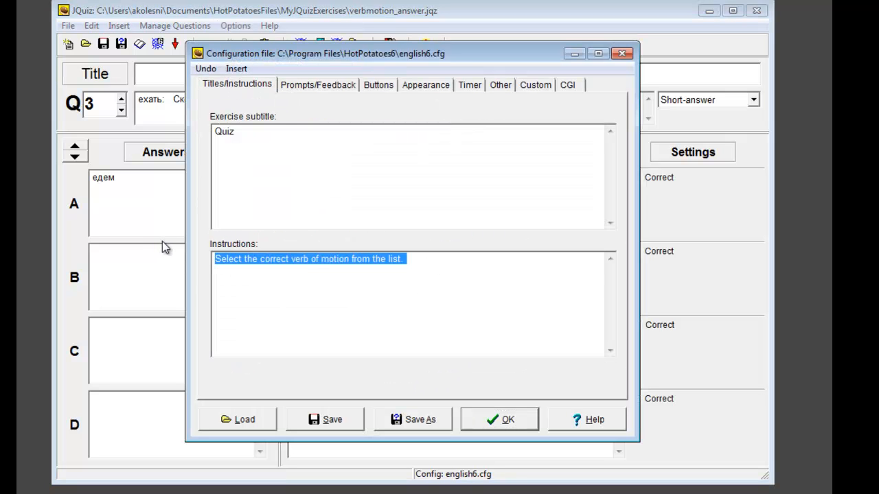
pyautogui.write('Finish the sentence by typing in the correct form of the verb.')
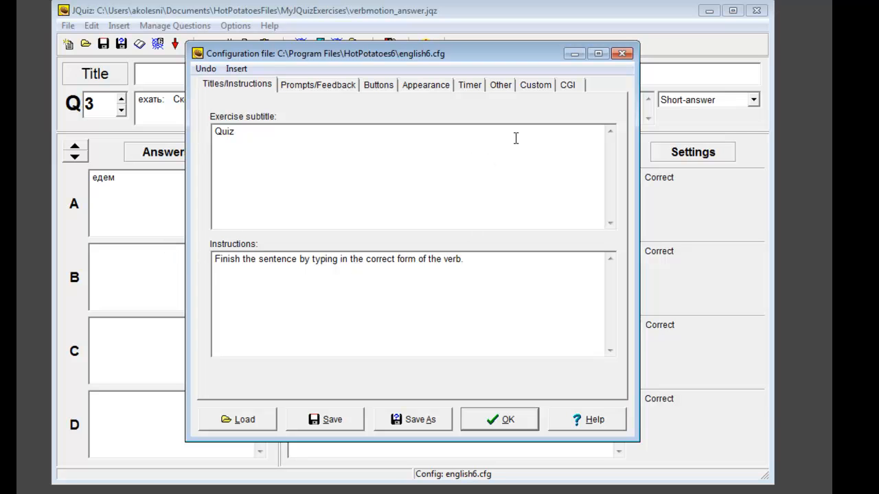
# Include a keypad for non-roman characters that always offers "д ц р о ь с у и б э ы у т н", and accept the configuration.
pyautogui.click(500, 85)
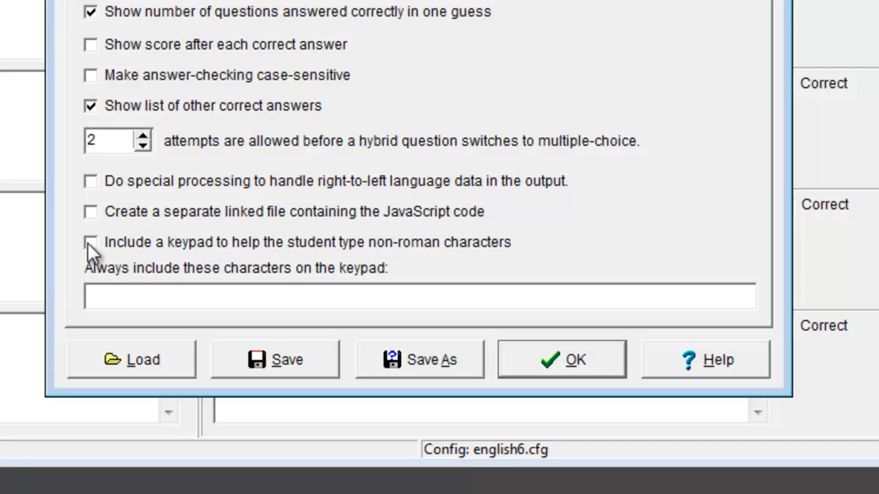
pyautogui.click(89, 243)
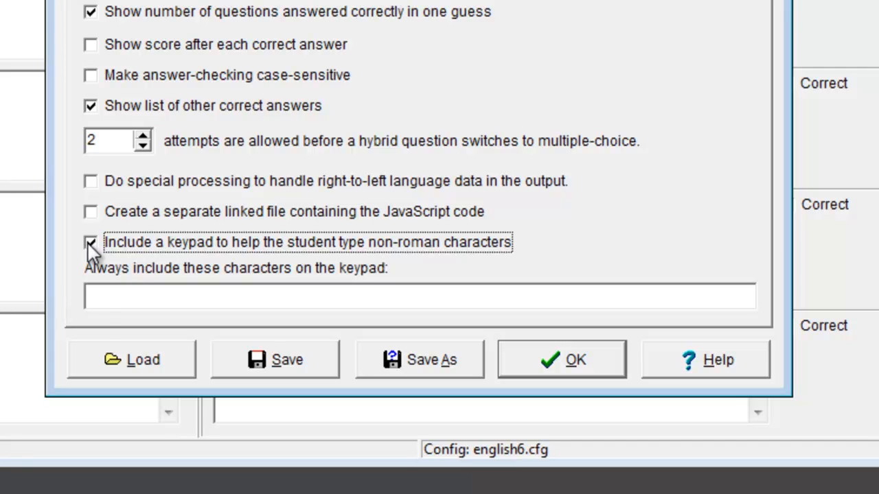
pyautogui.click(96, 306)
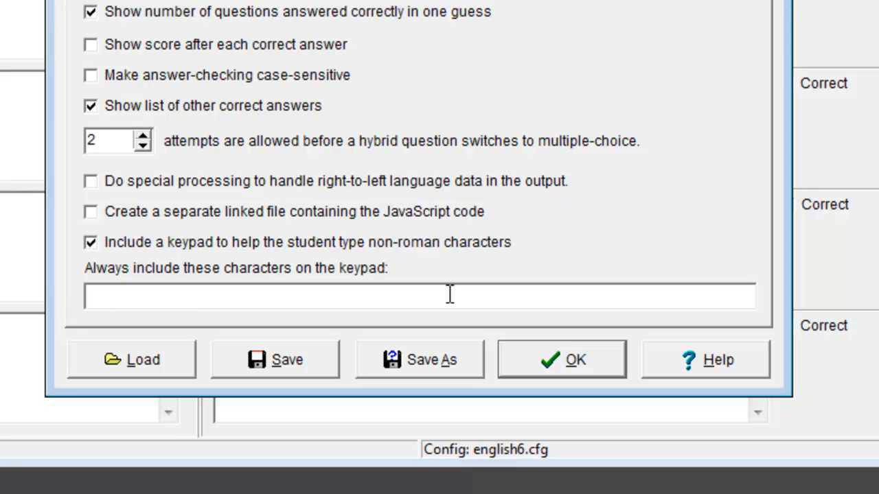
pyautogui.write('д ц р о ь с у и б з ы у т н')
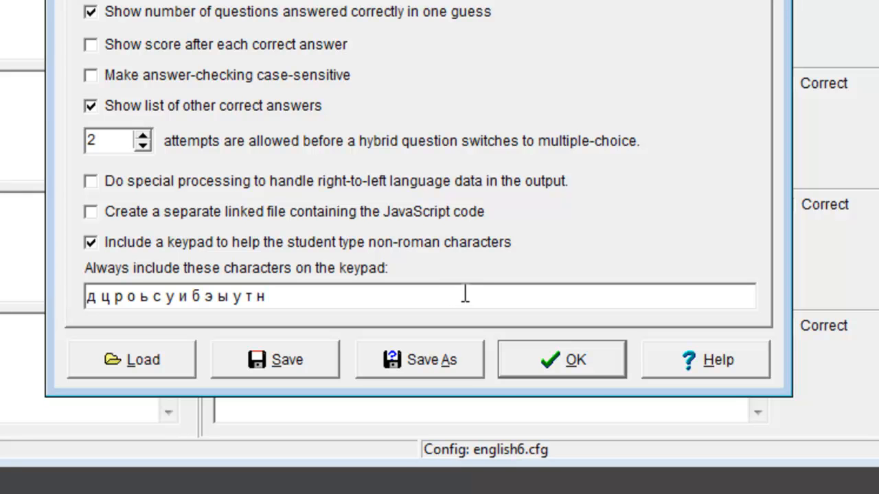
pyautogui.click(571, 364)
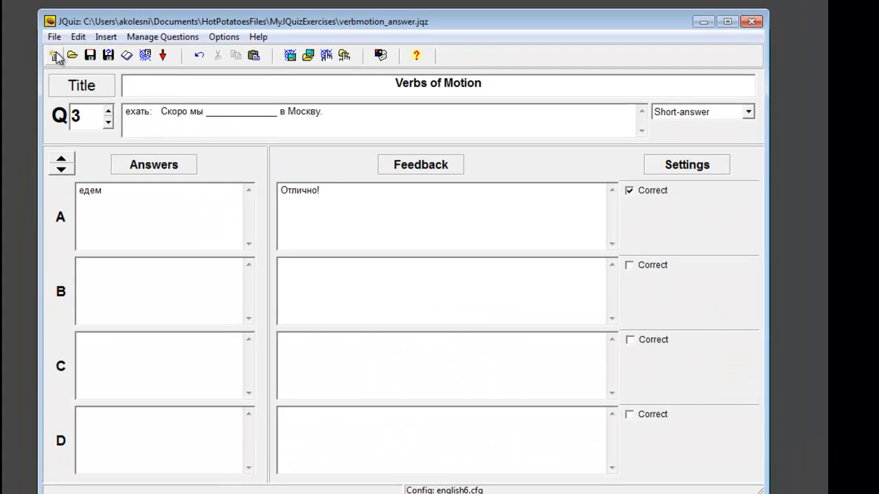
# Create the web page verbmotion_answer.htm from the quiz and view the exercise in the browser.
pyautogui.press('F6')
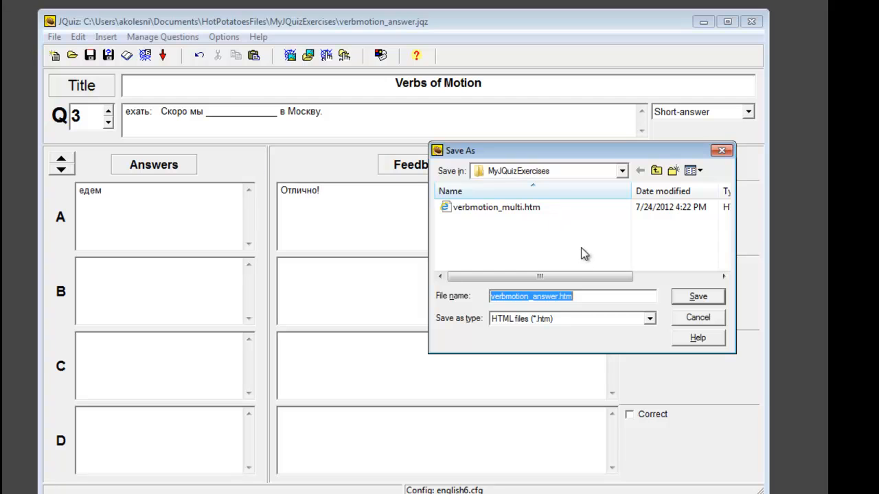
pyautogui.click(709, 299)
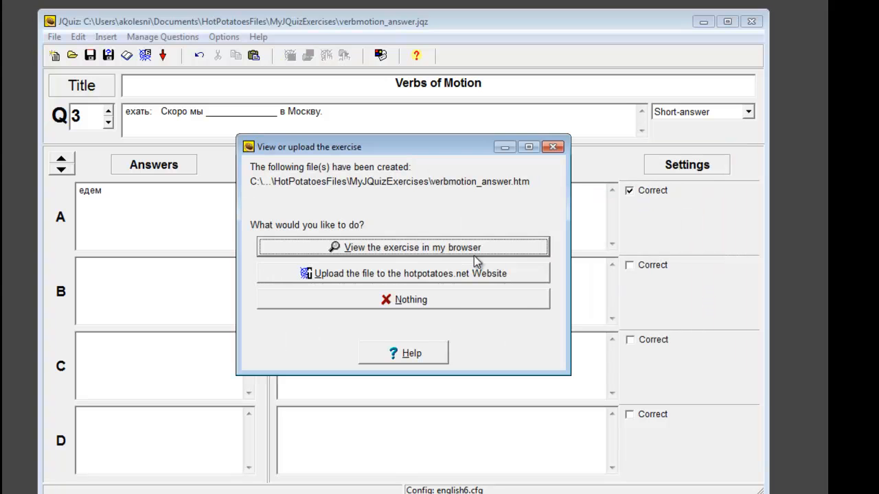
pyautogui.click(473, 250)
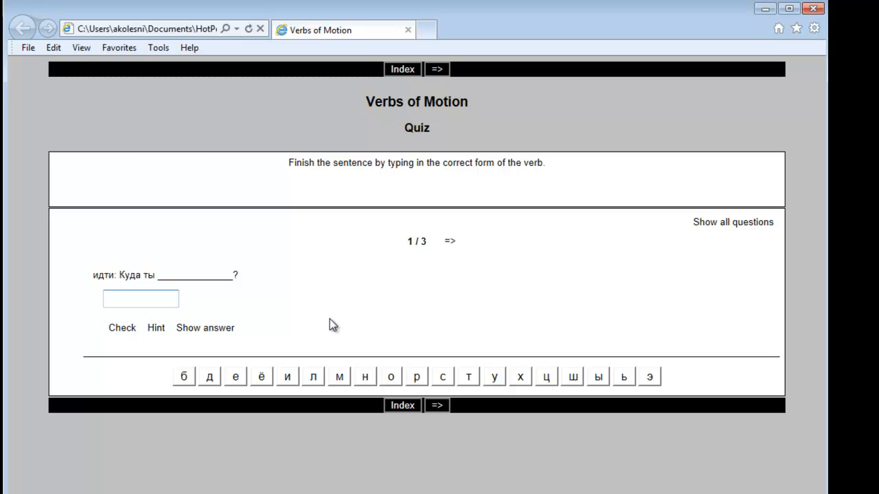
pyautogui.write('идёшь')
pyautogui.moveTo(171, 300); pyautogui.dragTo(104, 300)
pyautogui.press('Delete')
# Enter "идёшь" for question 1 with the on-screen keypad, check the answer, and dismiss the feedback message.
pyautogui.click(285, 379)
pyautogui.click(214, 381)
pyautogui.click(269, 382)
pyautogui.click(575, 382)
pyautogui.click(623, 377)
pyautogui.click(122, 327)
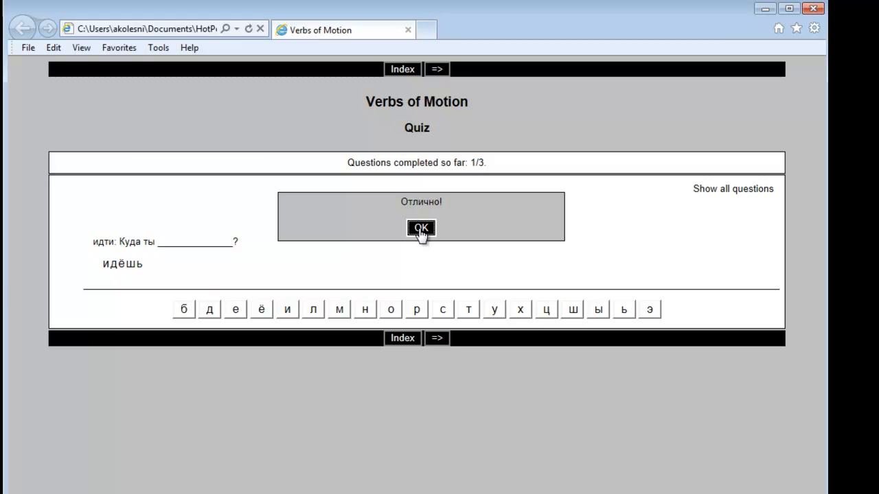
pyautogui.click(421, 228)
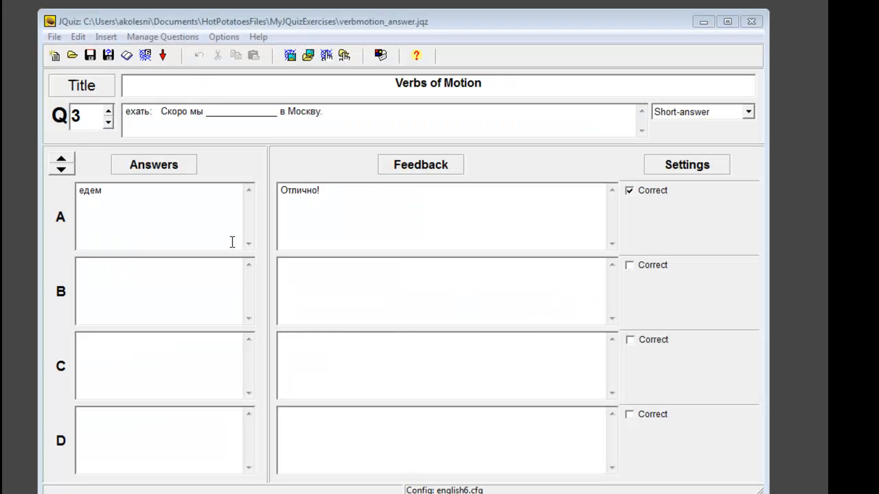
# Change question 3 to the Hybrid type and save the quiz under the new name verbmotion_hybrid.jqz.
pyautogui.click(748, 112)
pyautogui.click(745, 151)
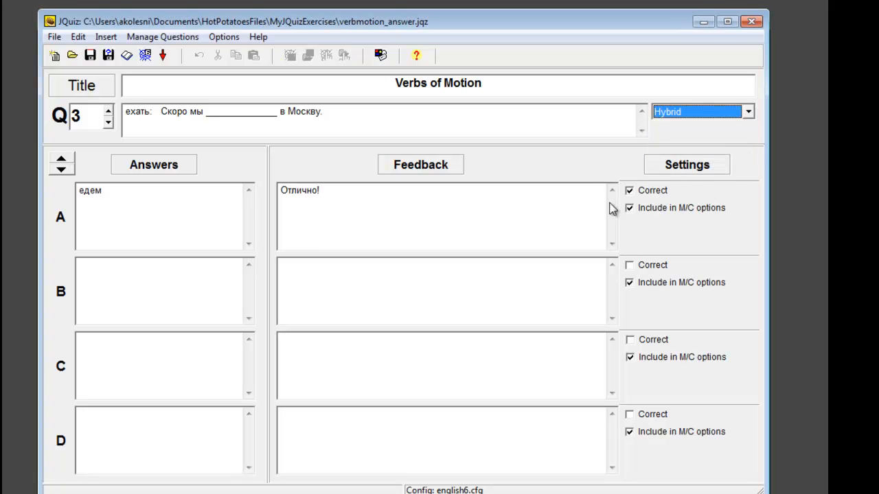
pyautogui.click(54, 37)
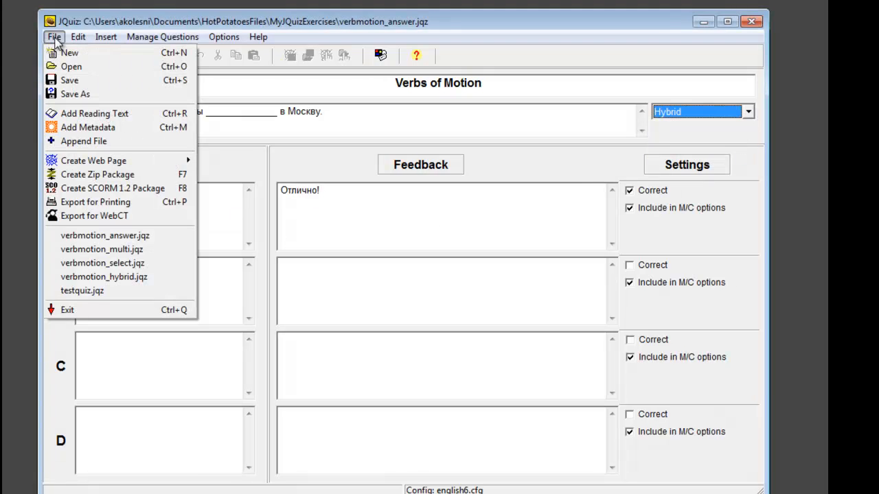
pyautogui.click(73, 96)
pyautogui.click(537, 296)
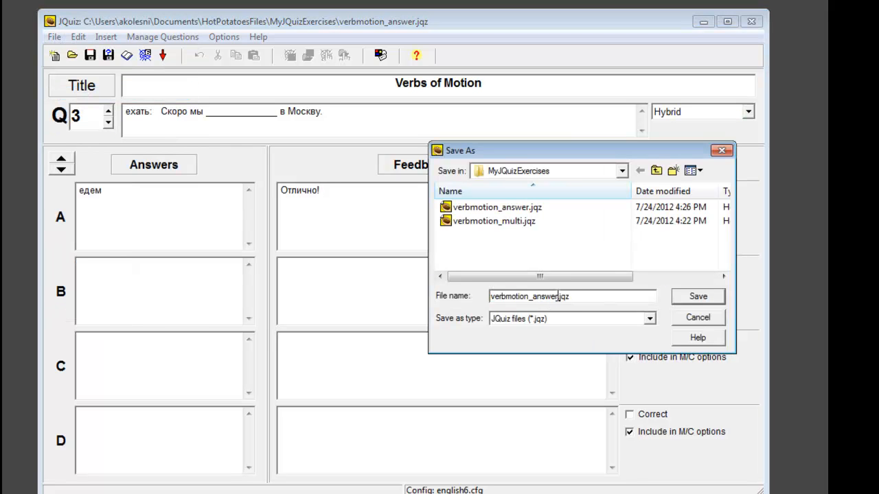
pyautogui.press('BackSpace')
pyautogui.press('BackSpace')
pyautogui.press('BackSpace')
pyautogui.press('BackSpace')
pyautogui.press('BackSpace')
pyautogui.press('BackSpace')
pyautogui.write('hybrid')
pyautogui.press('Return')
# Add "ехали" as answer B and "еду" as answer C of question 3.
pyautogui.click(171, 288)
pyautogui.click(186, 381)
pyautogui.click(196, 424)
pyautogui.click(166, 294)
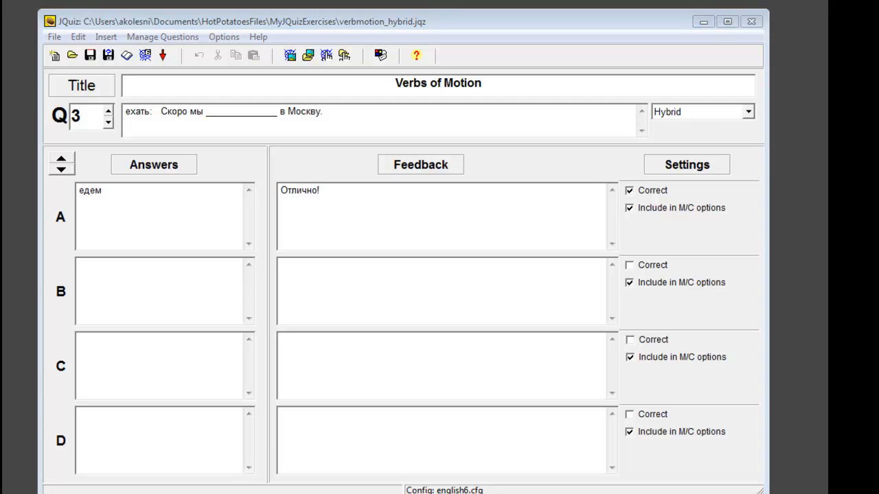
pyautogui.click(187, 298)
pyautogui.write('ехали')
pyautogui.click(124, 362)
pyautogui.write('еду')
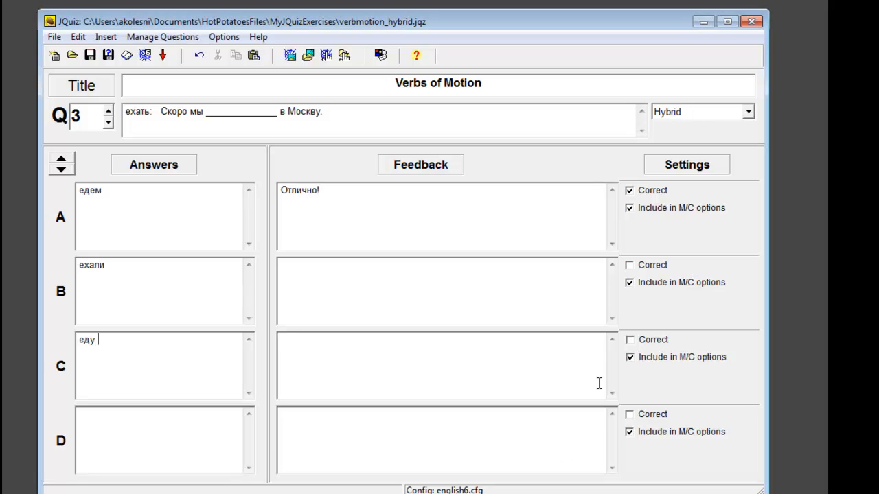
# Give answers B and C of question 3 the feedback "Это неправильный ответ. Попытайтесь ещё раз.".
pyautogui.click(355, 369)
pyautogui.write('Это неправильный ответ. Попытайтесь ещё раз.')
pyautogui.click(337, 290)
pyautogui.write('Это неправильный ответ. Попытайтесь ещё раз.')
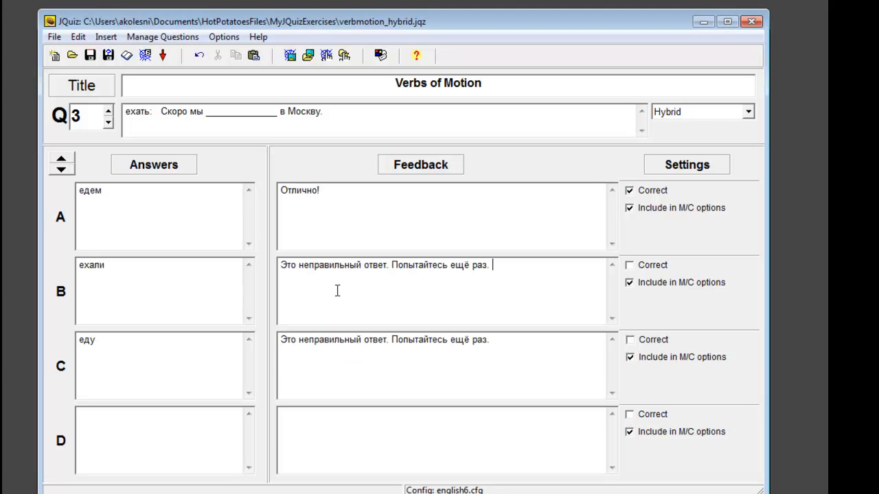
# For question 2, add the wrong answers "ходят" and "ходишь", each with the feedback "Это неправильный ответ. Попытайтесь ещё раз.".
pyautogui.click(108, 122)
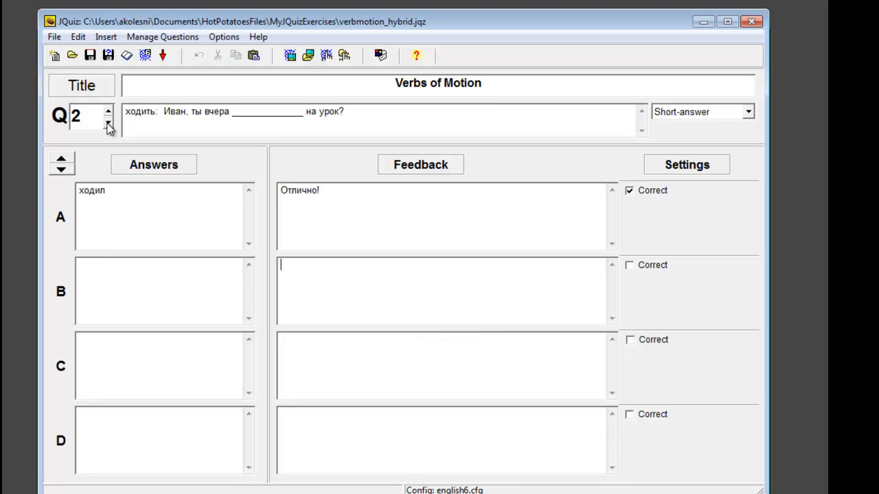
pyautogui.click(199, 305)
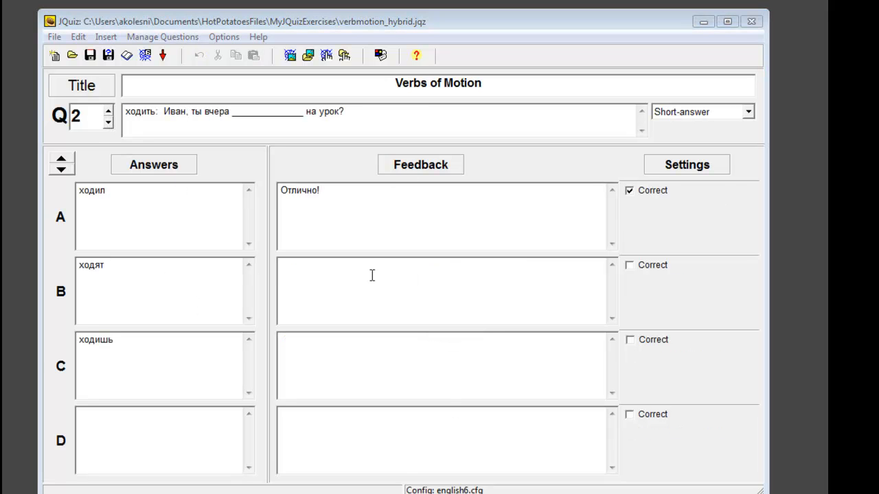
pyautogui.click(373, 275)
pyautogui.write('Это неправильный ответ. Попытайтесь ещё раз.')
pyautogui.click(382, 410)
pyautogui.click(382, 372)
pyautogui.write('Это неправильный ответ. Попытайтесь ещё раз.')
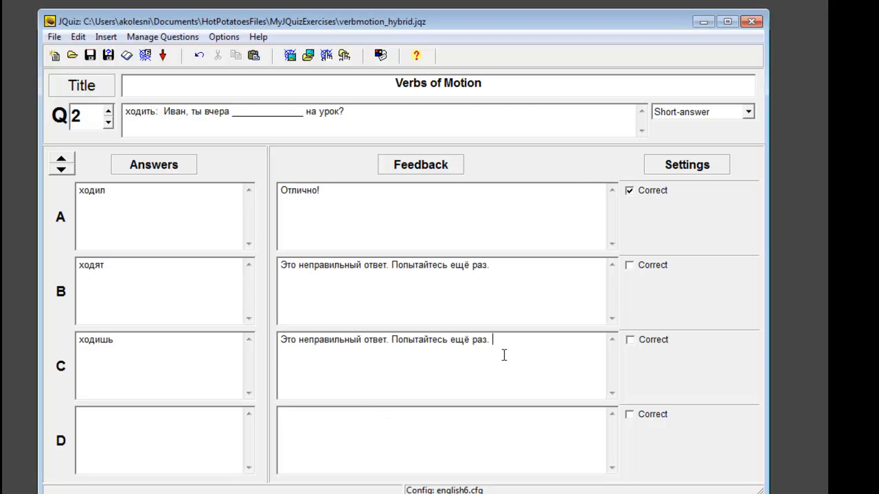
# Change questions 2 and 1 to the Hybrid type.
pyautogui.click(748, 112)
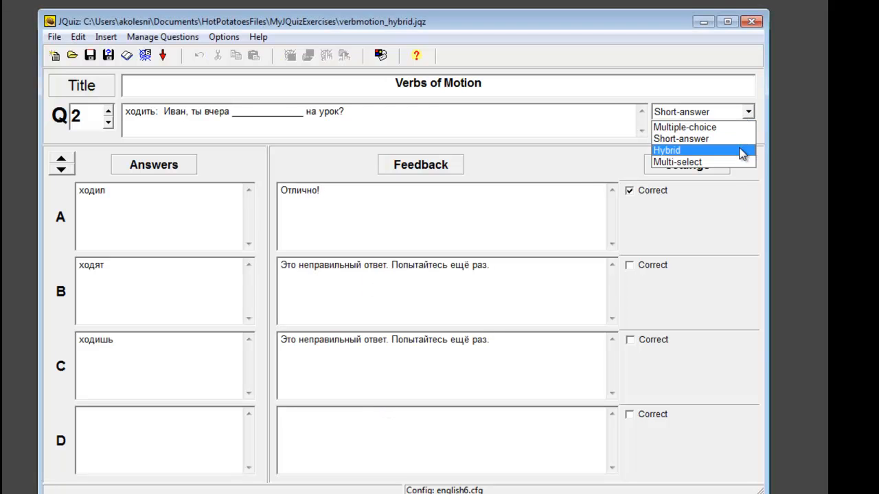
pyautogui.click(741, 150)
pyautogui.click(108, 123)
pyautogui.click(748, 111)
pyautogui.click(669, 151)
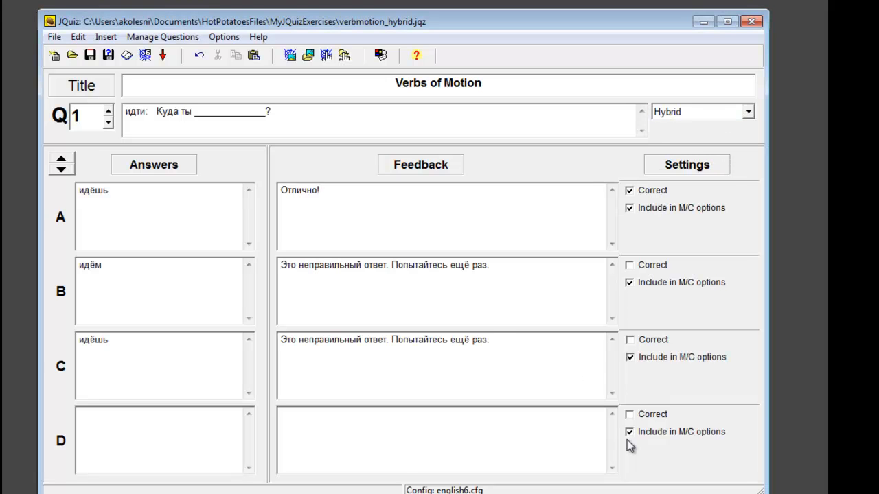
# Exclude the empty answer D from the multiple-choice options in all three questions.
pyautogui.click(629, 431)
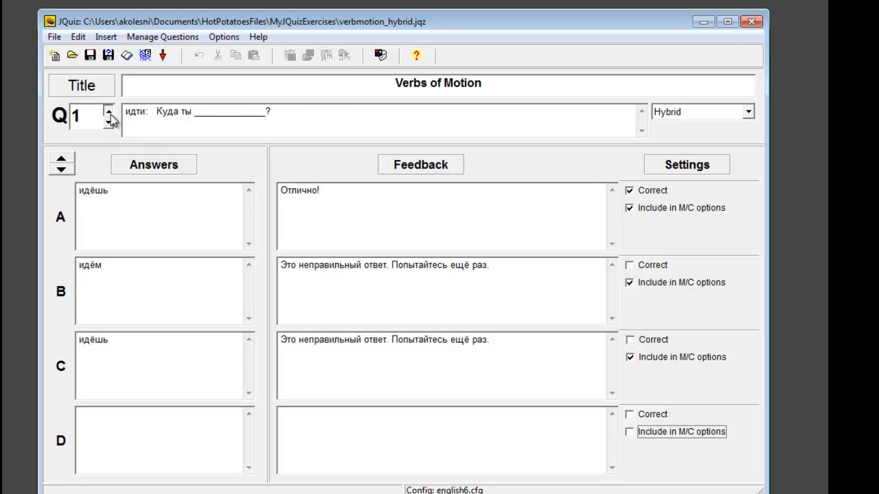
pyautogui.click(108, 111)
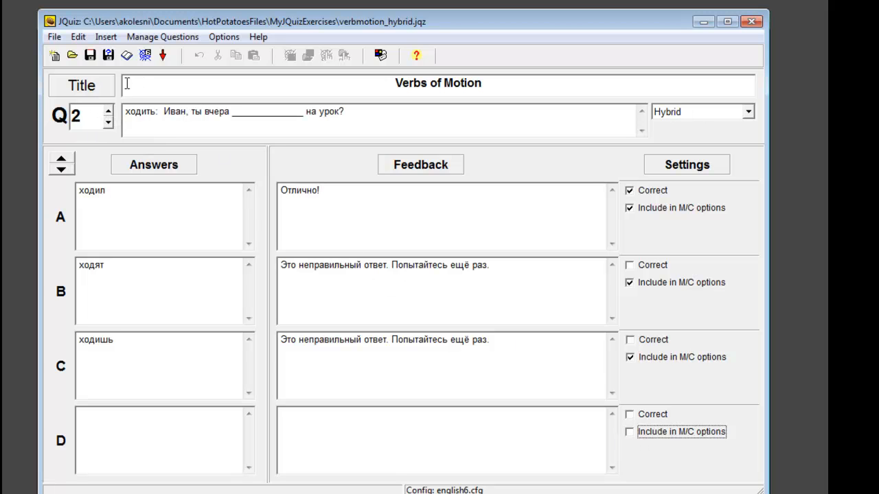
pyautogui.click(107, 111)
pyautogui.click(630, 432)
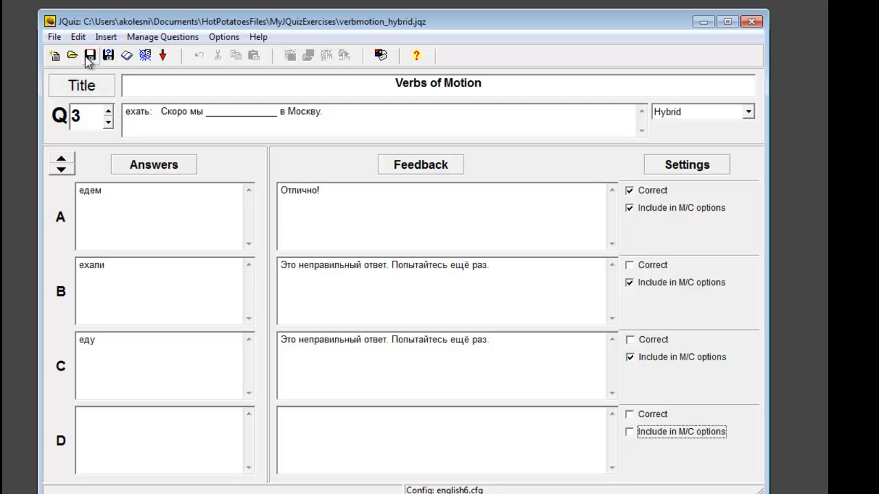
# Extend the output instructions with "If you don't get the correct form after three attempts, you will see answer choices to select from.".
pyautogui.click(224, 37)
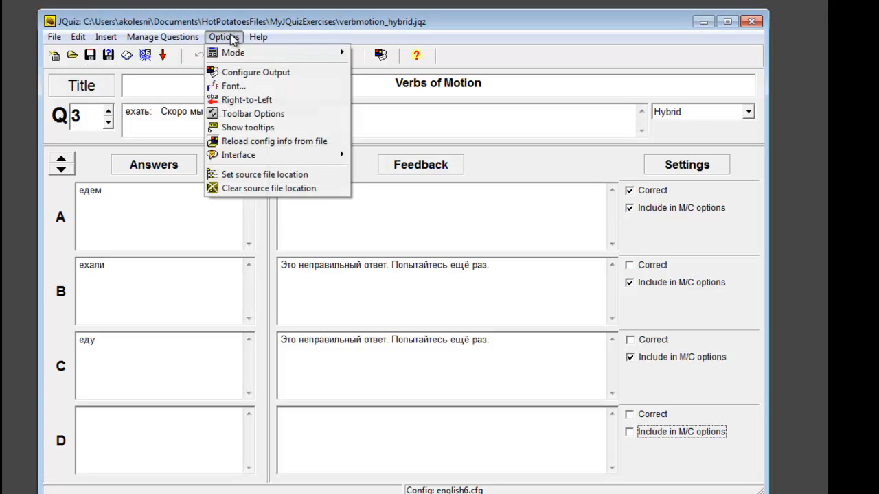
pyautogui.click(244, 73)
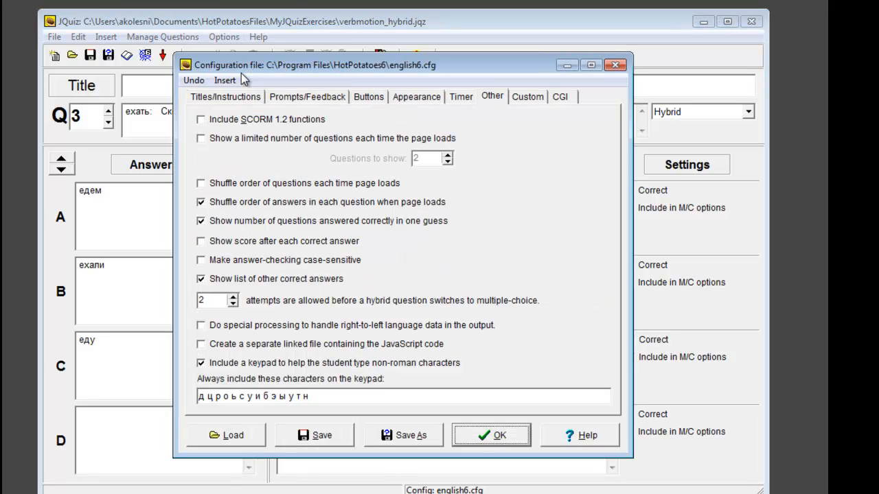
pyautogui.click(237, 101)
pyautogui.moveTo(463, 292); pyautogui.dragTo(149, 262)
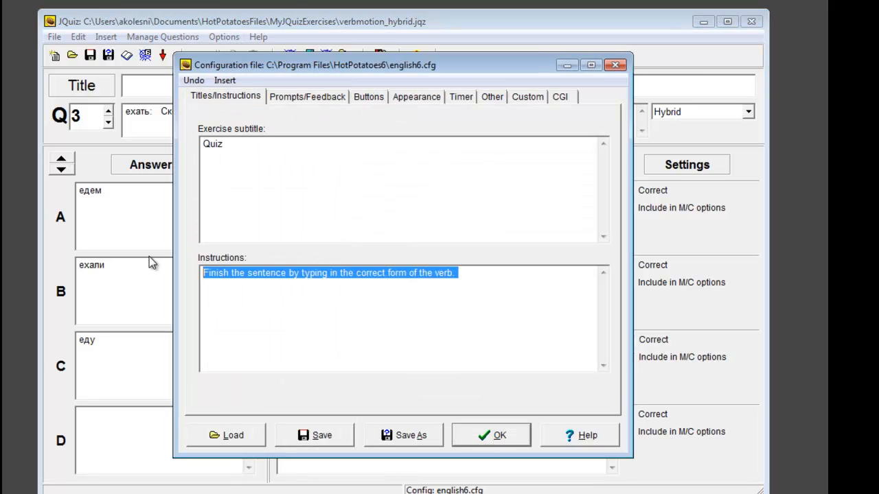
pyautogui.write("Finish the sentence by typing in the correct form of the verb. If you don't get the correct form after three attempts, you will see answer choices to select from.")
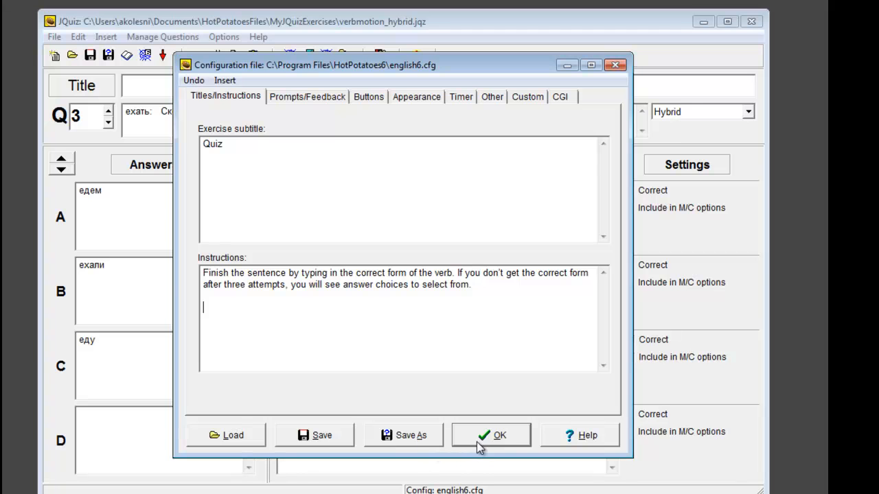
# Allow 3 attempts before a hybrid question switches to multiple-choice, and accept the configuration.
pyautogui.click(499, 98)
pyautogui.click(499, 99)
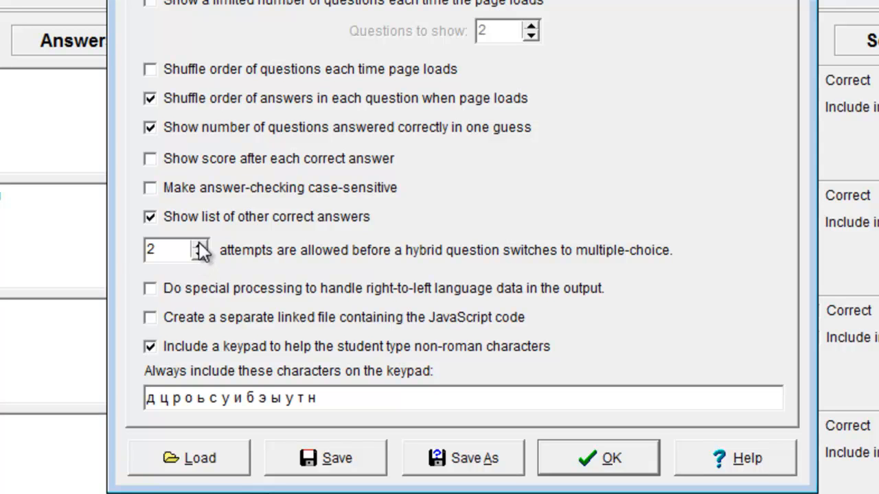
pyautogui.click(199, 245)
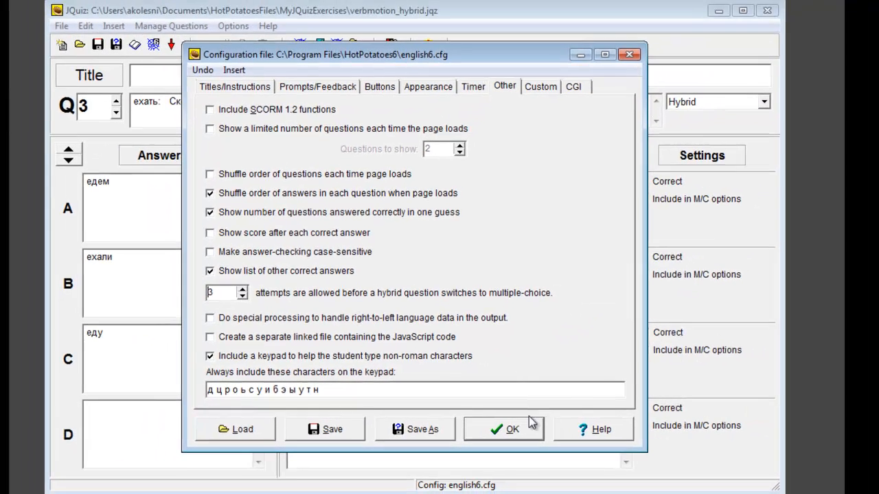
pyautogui.click(512, 429)
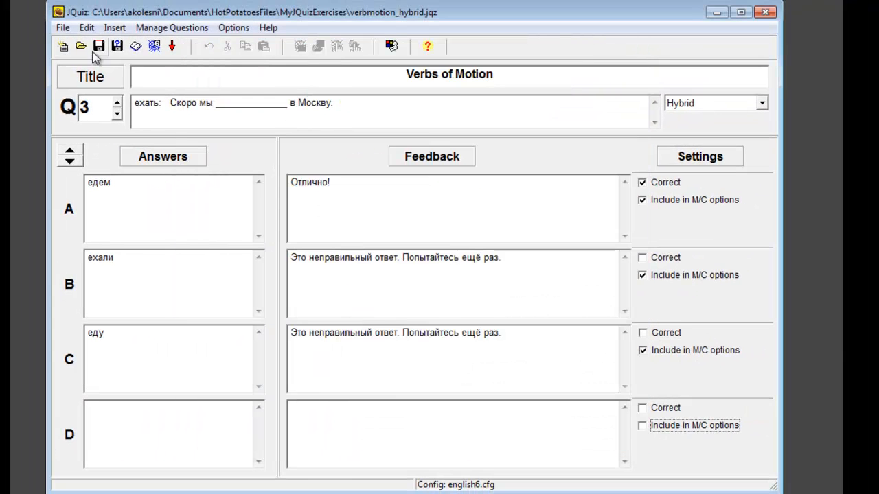
# Create a web page from the hybrid quiz and view the exercise in the browser.
pyautogui.click(63, 27)
pyautogui.moveTo(91, 158)
pyautogui.click(244, 152)
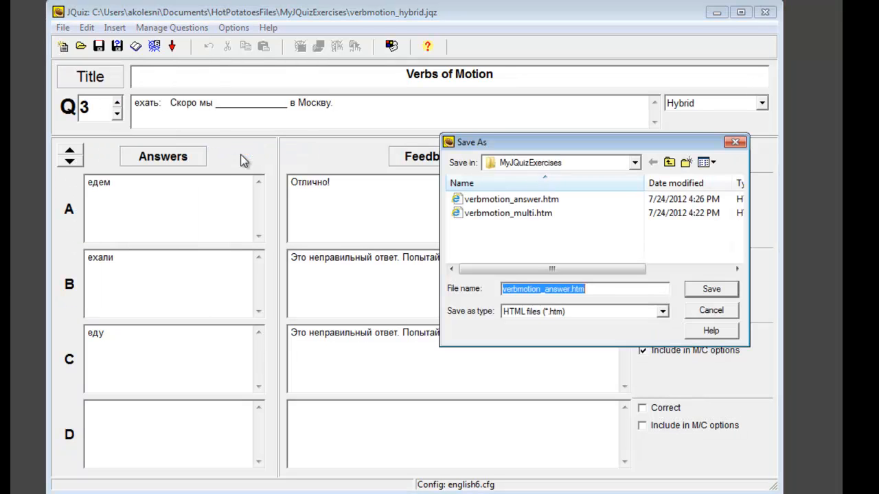
pyautogui.click(574, 289)
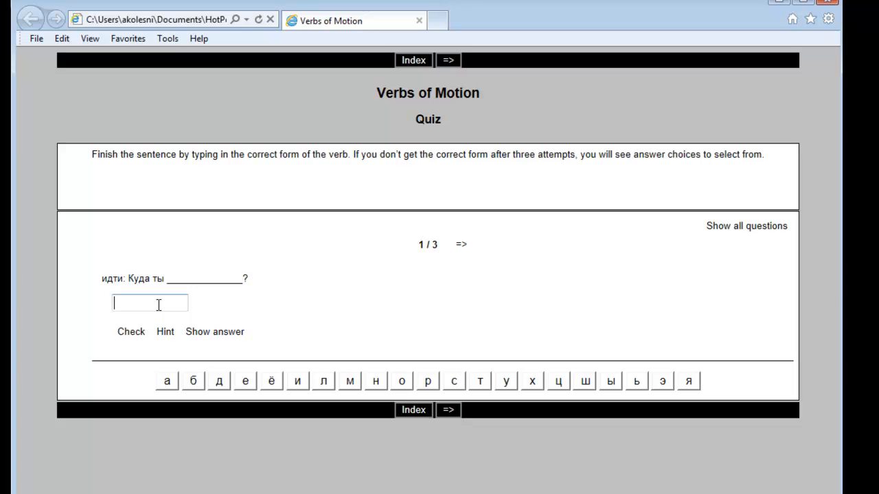
# Test question 1 with the wrong answers "абд" and "абдбде" from the on-screen keypad, checking each one.
pyautogui.click(175, 381)
pyautogui.click(192, 386)
pyautogui.click(217, 383)
pyautogui.press('Return')
pyautogui.click(433, 219)
pyautogui.click(197, 384)
pyautogui.click(222, 385)
pyautogui.click(236, 386)
pyautogui.press('Return')
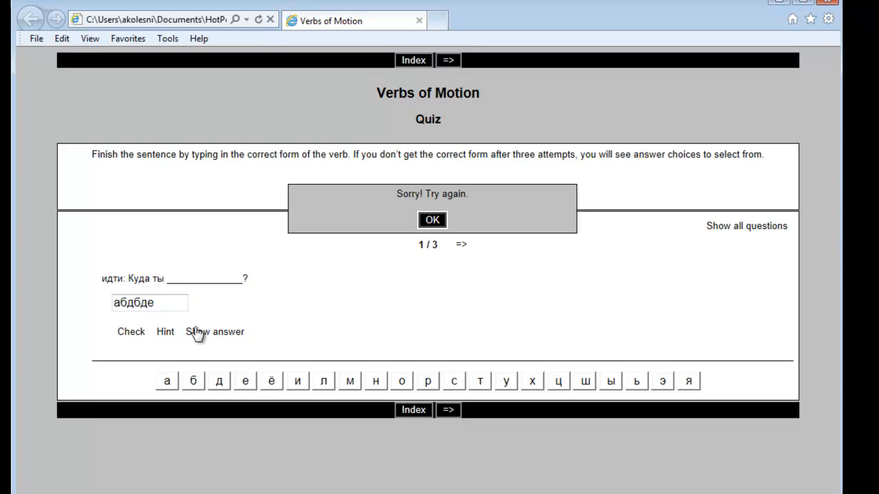
# Check a third wrong answer, "абд", choose "идёшь" from the answer choices, and dismiss the feedback message.
pyautogui.doubleClick(113, 300)
pyautogui.press('BackSpace')
pyautogui.write('а')
pyautogui.click(189, 383)
pyautogui.click(211, 382)
pyautogui.press('Return')
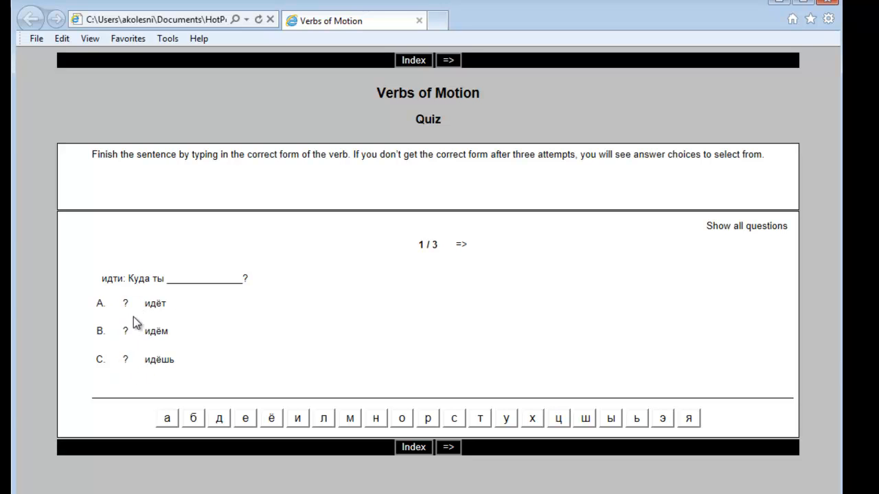
pyautogui.click(130, 362)
pyautogui.click(432, 220)
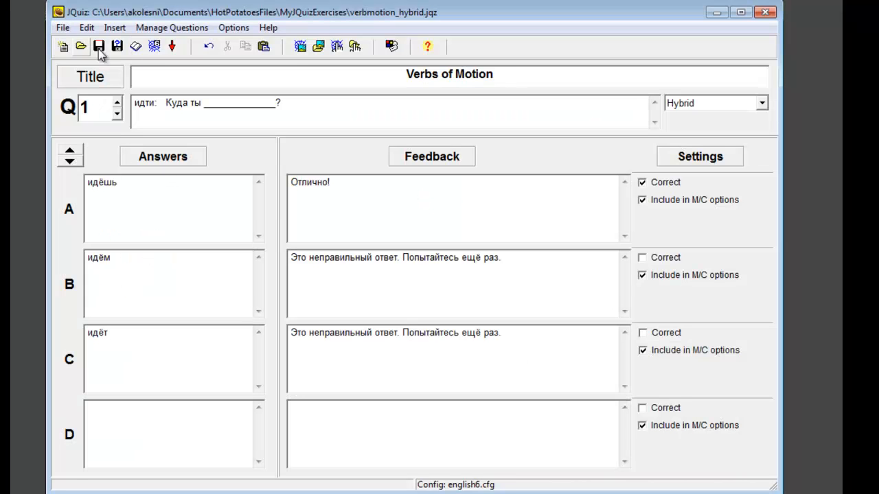
# Start a new Verbs of Motion quiz with the Multi-select question "In the list below, find all verbs that are unidirectional.".
pyautogui.click(62, 28)
pyautogui.click(73, 43)
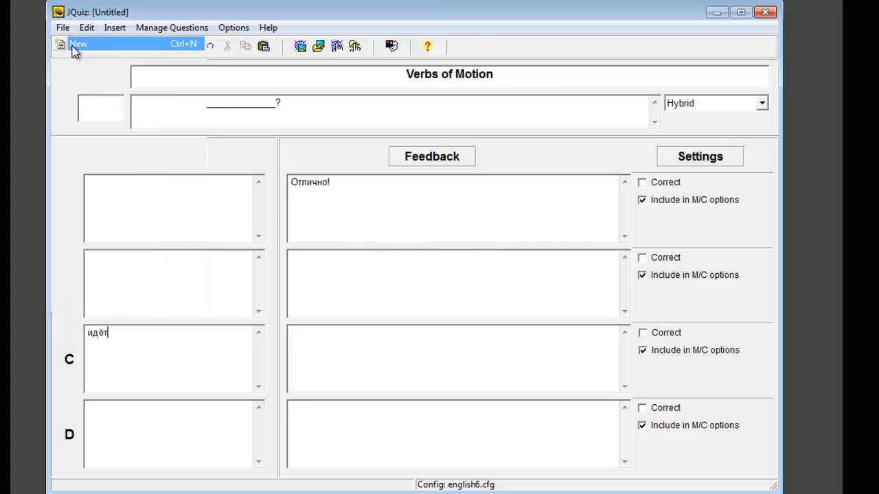
pyautogui.click(727, 103)
pyautogui.click(736, 156)
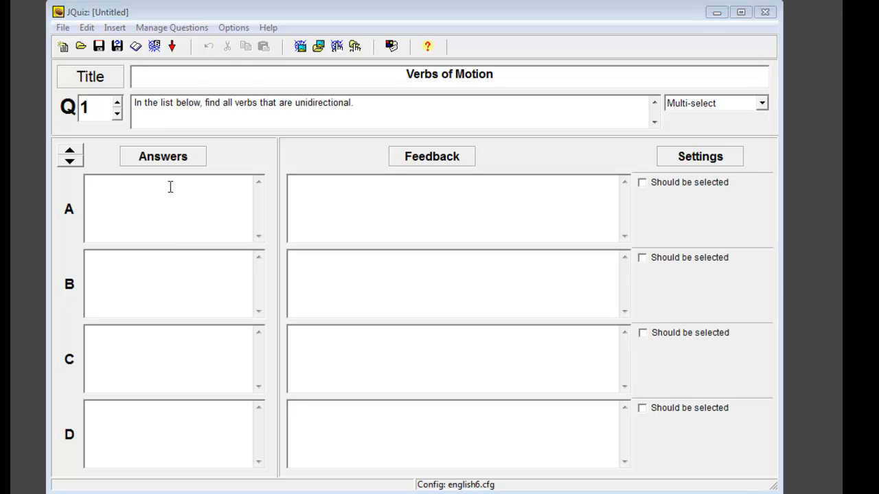
# Enter answers A to I as ходить, плыть, летать, идти, ползать, нести, возить, ездить and лететь.
pyautogui.click(171, 186)
pyautogui.write('ходить')
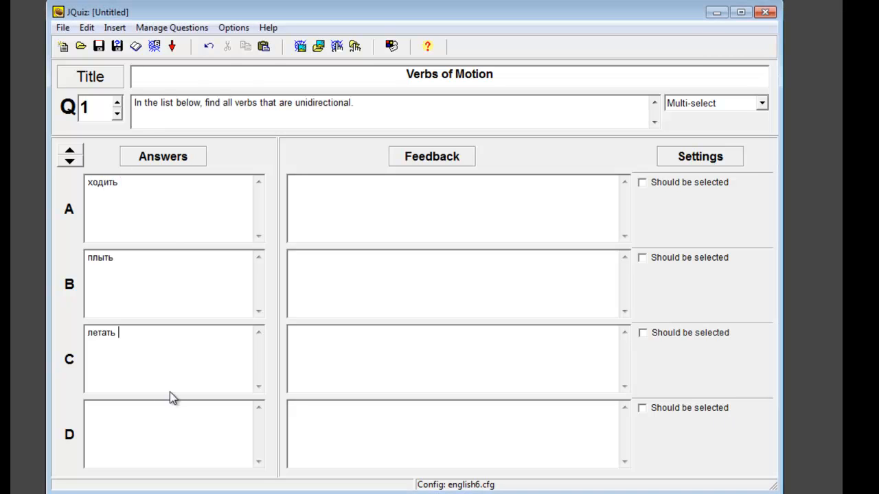
pyautogui.click(171, 411)
pyautogui.write('идти')
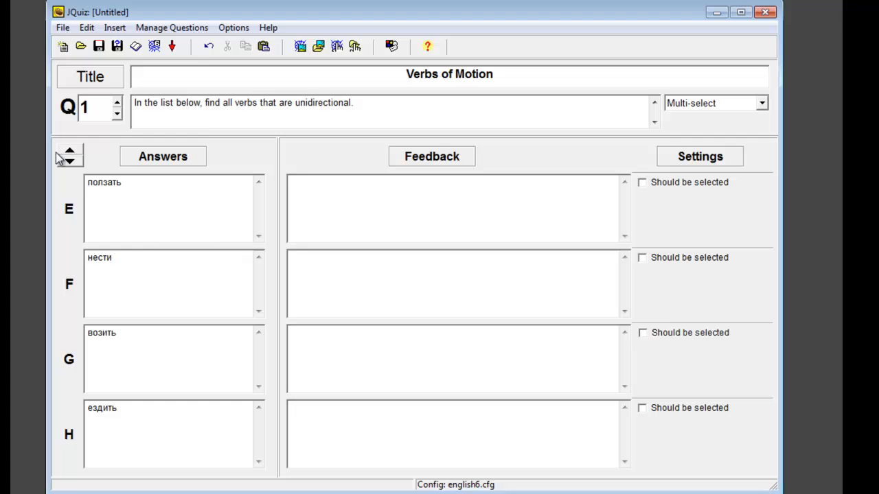
# Save the multi-select quiz as verbmotion_select.jqz in the MyJQuizExercises folder.
pyautogui.click(63, 27)
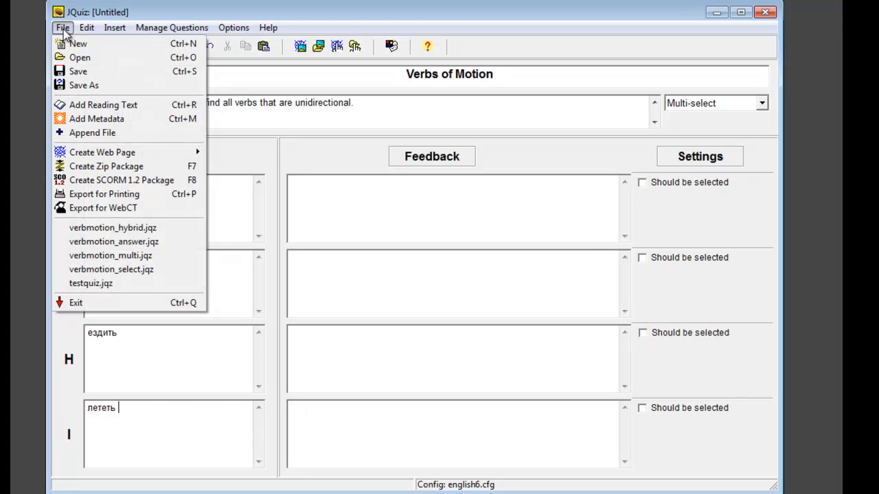
pyautogui.click(84, 85)
pyautogui.click(506, 227)
pyautogui.click(563, 289)
pyautogui.press('BackSpace')
pyautogui.press('BackSpace')
pyautogui.press('BackSpace')
pyautogui.press('BackSpace')
pyautogui.press('BackSpace')
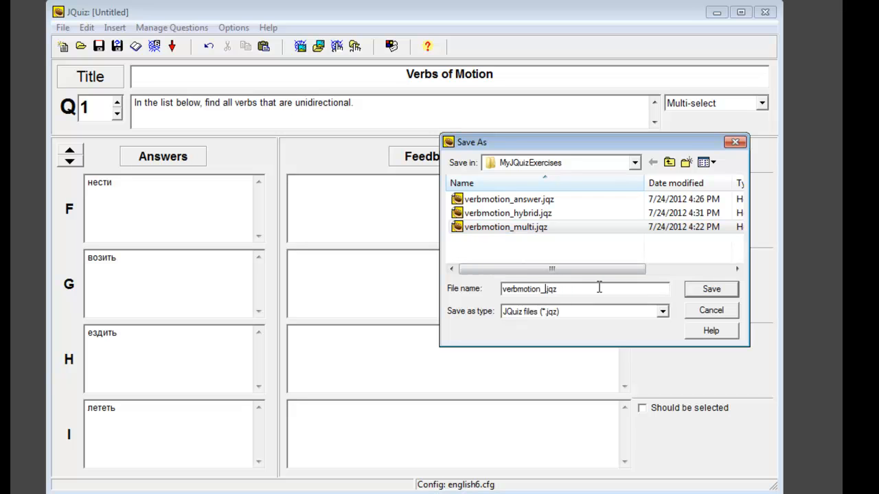
pyautogui.write('select')
pyautogui.press('Return')
# Delete the exercise instructions in the output configuration and accept it.
pyautogui.click(392, 46)
pyautogui.moveTo(213, 266); pyautogui.dragTo(451, 326)
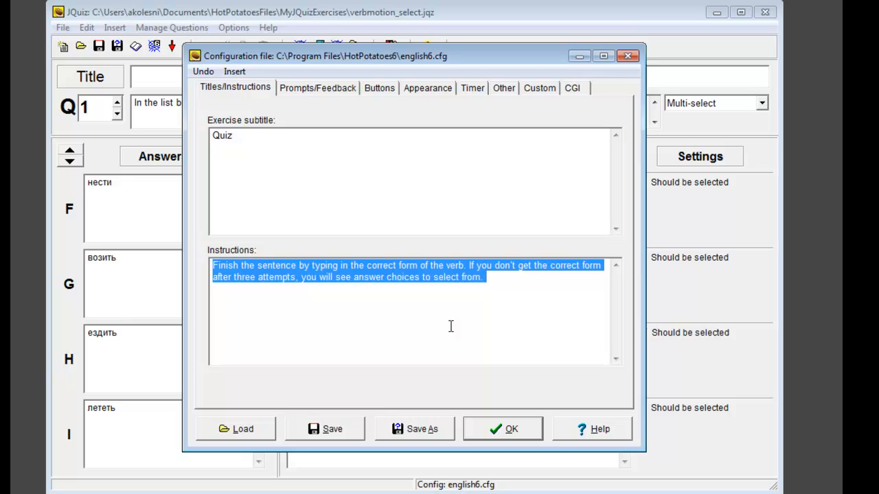
pyautogui.press('Delete')
pyautogui.click(503, 428)
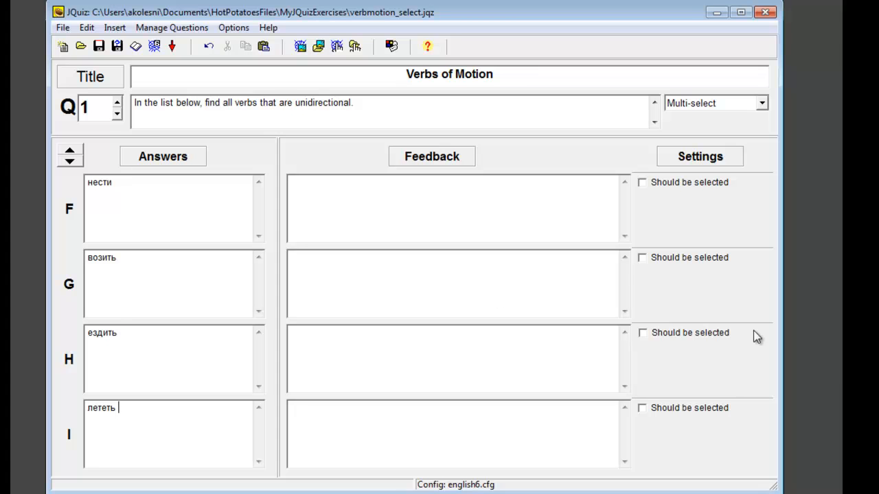
# Mark the answers лететь and нести as "Should be selected", each with the feedback "Отлично!".
pyautogui.click(642, 407)
pyautogui.click(474, 426)
pyautogui.write('Отлично!')
pyautogui.click(642, 183)
pyautogui.click(547, 199)
pyautogui.write('Отлично!')
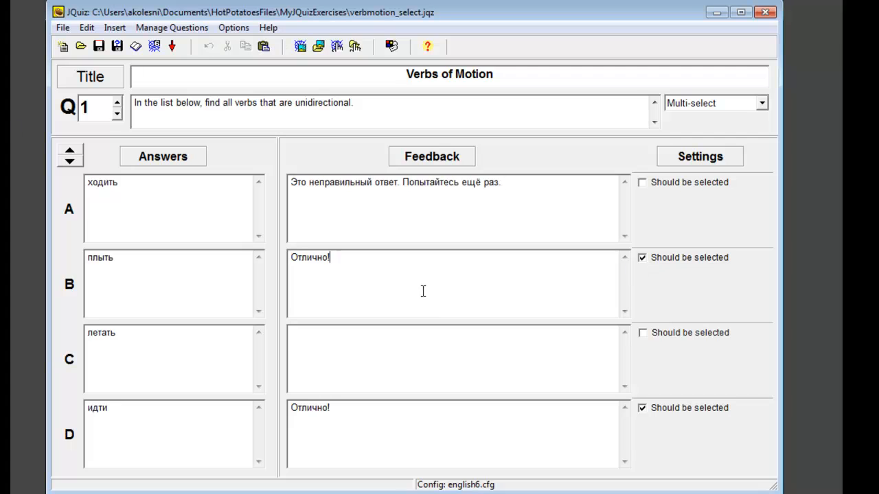
# Enter "Это неправильный ответ. Попытайтесь ещё раз." as the feedback for answer C, летать.
pyautogui.click(421, 339)
pyautogui.write('Это неправильный ответ. Попытайтесь ещё раз.')
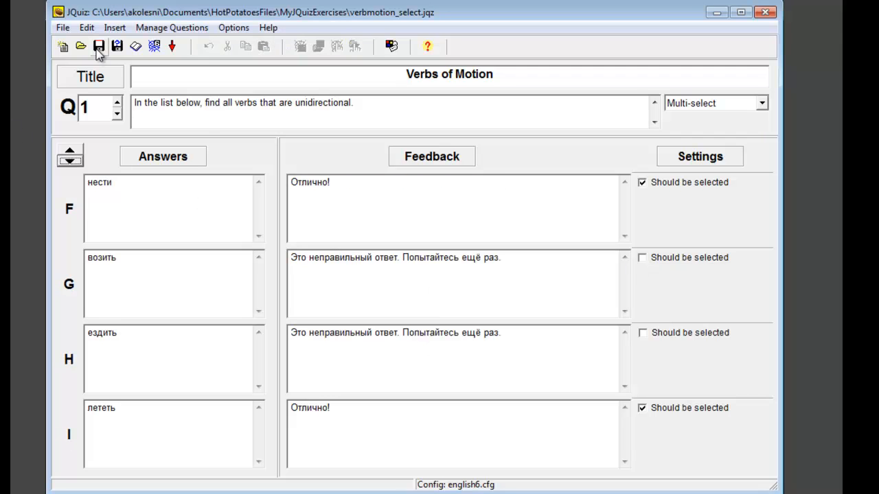
# Export the multi-select quiz as the web page verbmotion_select.htm in the MyJQuizExercises folder and view it in the browser.
pyautogui.click(62, 27)
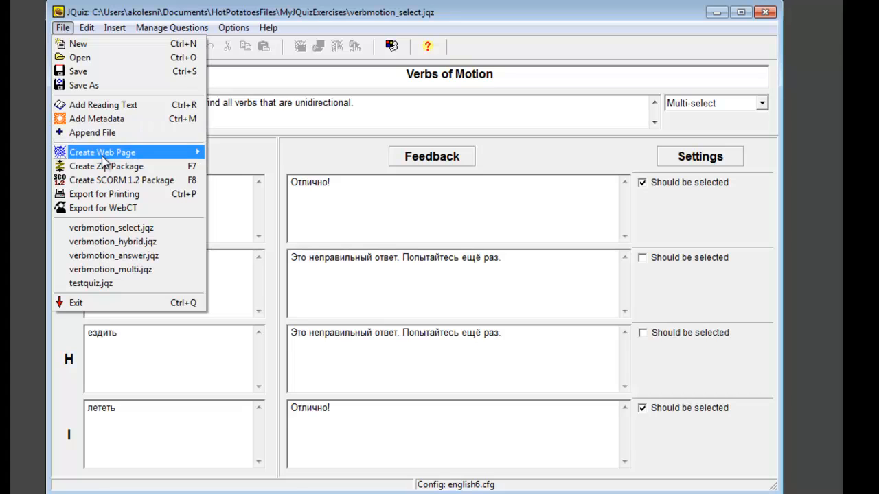
pyautogui.moveTo(105, 154)
pyautogui.click(266, 157)
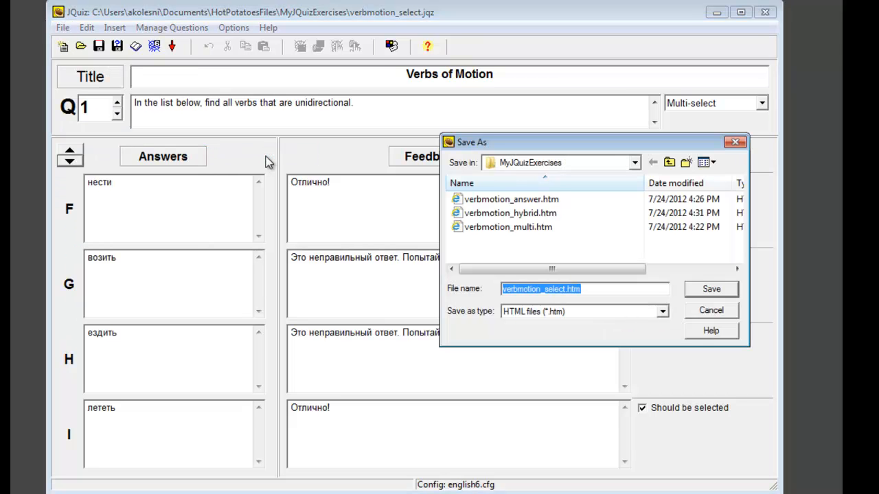
pyautogui.click(707, 291)
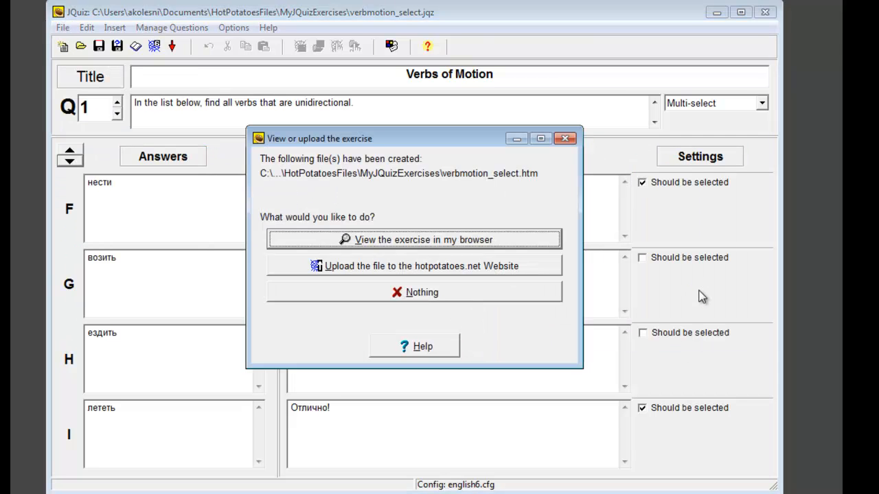
pyautogui.click(458, 249)
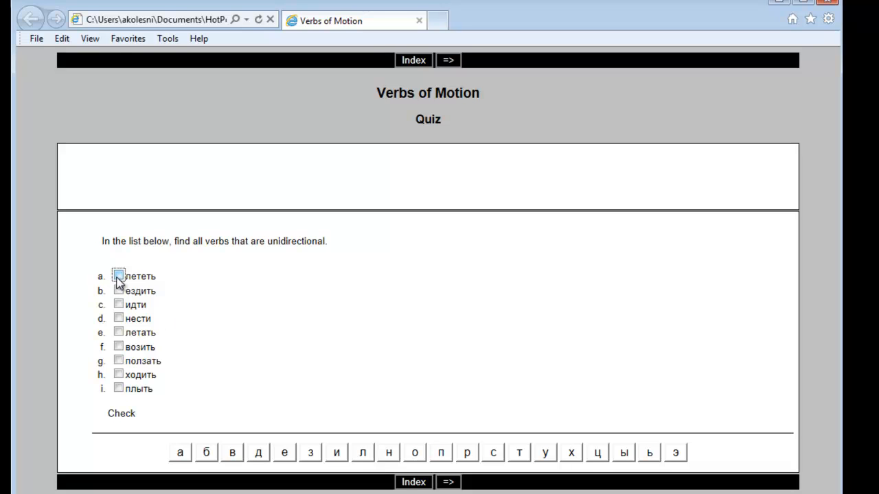
# Test the multi-select quiz by choosing лететь, идти, нести and плыть and checking the answer.
pyautogui.click(118, 276)
pyautogui.click(118, 304)
pyautogui.click(118, 317)
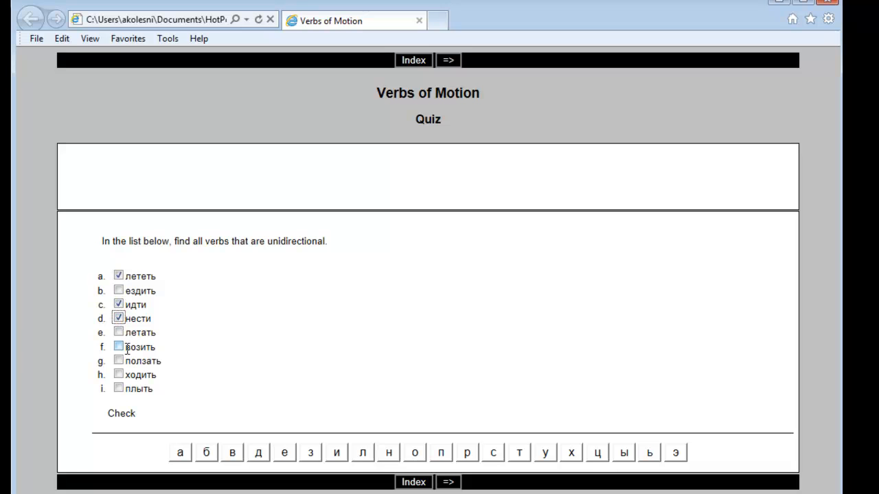
pyautogui.click(118, 388)
pyautogui.click(121, 413)
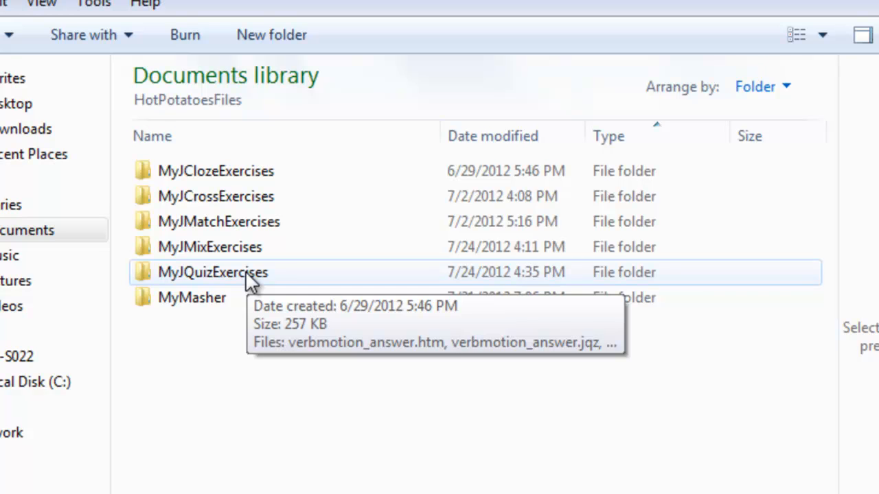
# In Windows Explorer, open the MyJQuizExercises folder and select the four web pages verbmotion_answer.htm, verbmotion_hybrid.htm, verbmotion_multi.htm and verbmotion_select.htm.
pyautogui.doubleClick(246, 272)
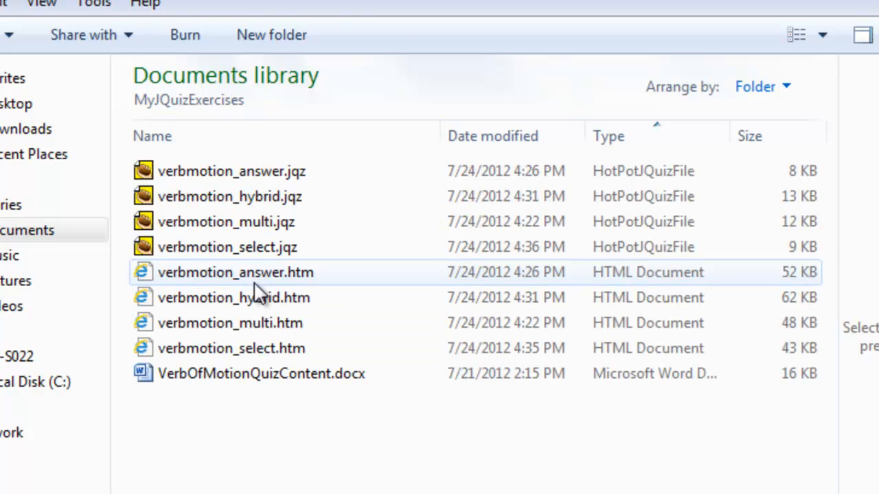
pyautogui.click(280, 272)
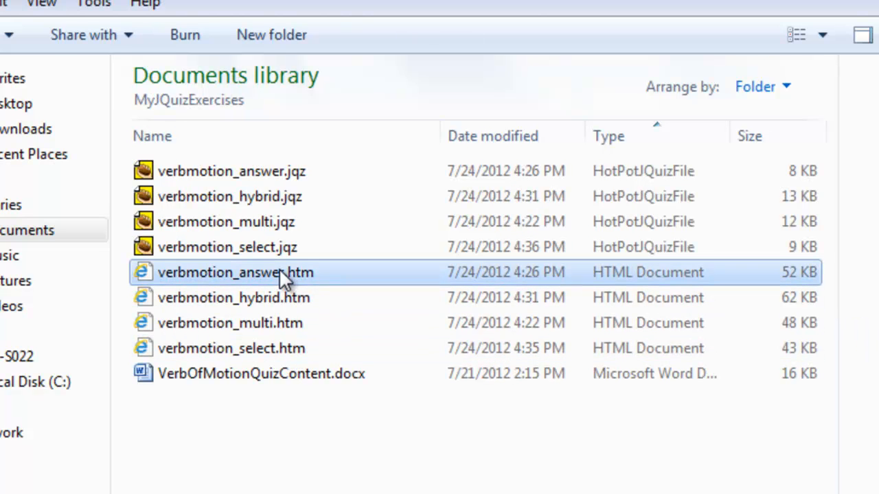
pyautogui.keyDown('shift'); pyautogui.click(281, 354); pyautogui.keyUp('shift')
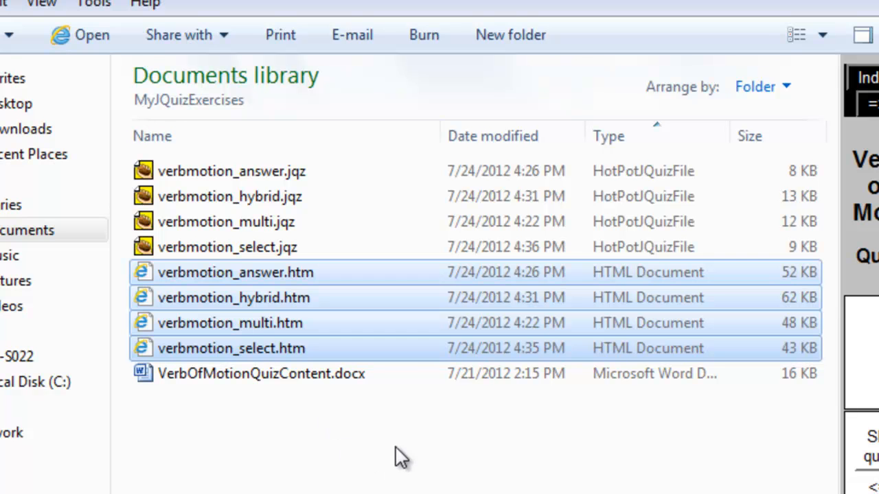